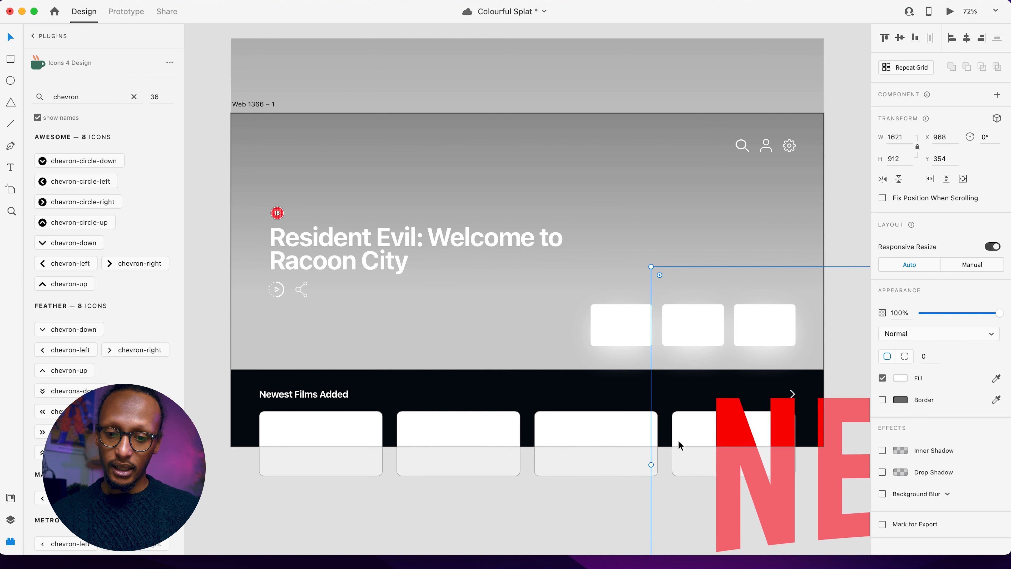
Step: Scale down the Netflix logo and place it in the hero header, left-aligned with the film title and level with the header icons
{"action": "left_click_drag", "start_coordinate": [741, 440], "coordinate": [360, 181]}
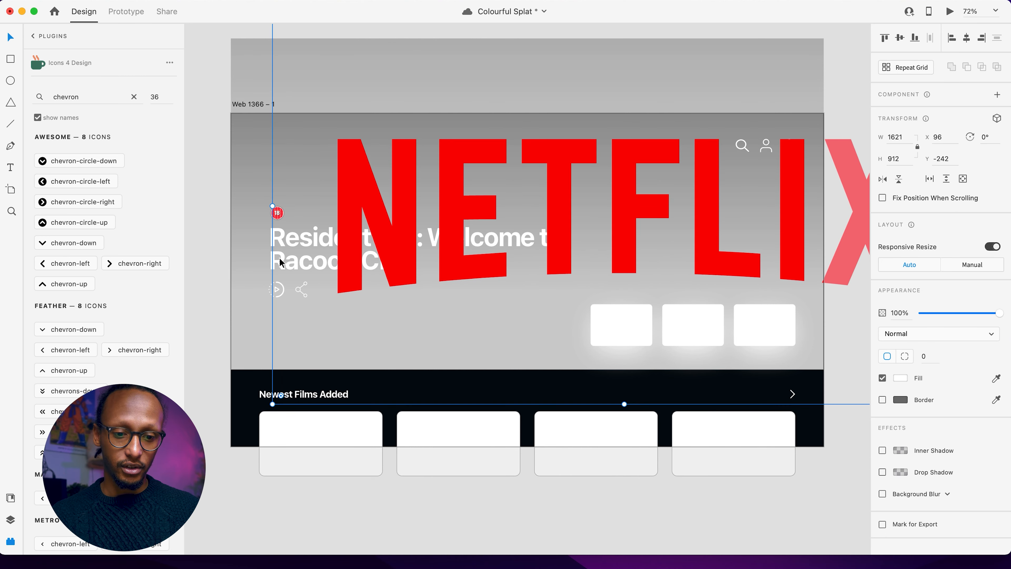
{"action": "left_click_drag", "start_coordinate": [273, 404], "coordinate": [608, 215]}
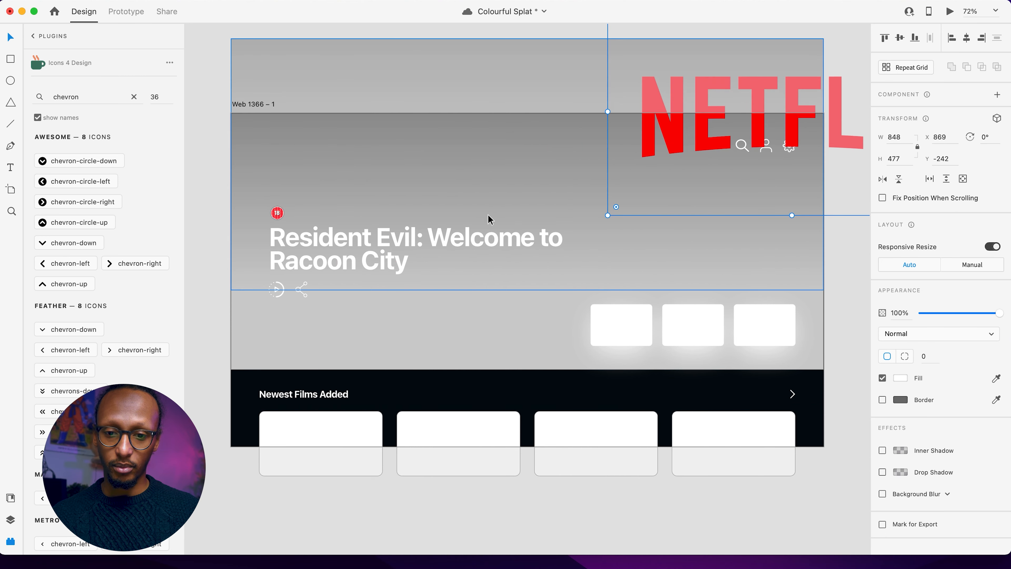
{"action": "left_click_drag", "start_coordinate": [634, 137], "coordinate": [339, 284]}
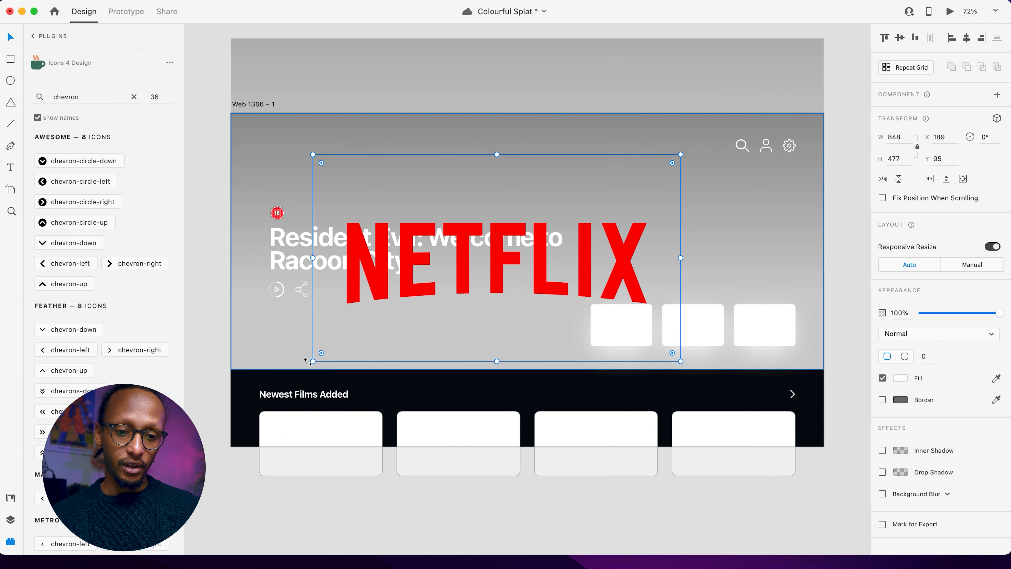
{"action": "left_click_drag", "start_coordinate": [313, 361], "coordinate": [514, 207]}
{"action": "left_click_drag", "start_coordinate": [596, 202], "coordinate": [285, 148]}
{"action": "left_click", "coordinate": [207, 151]}
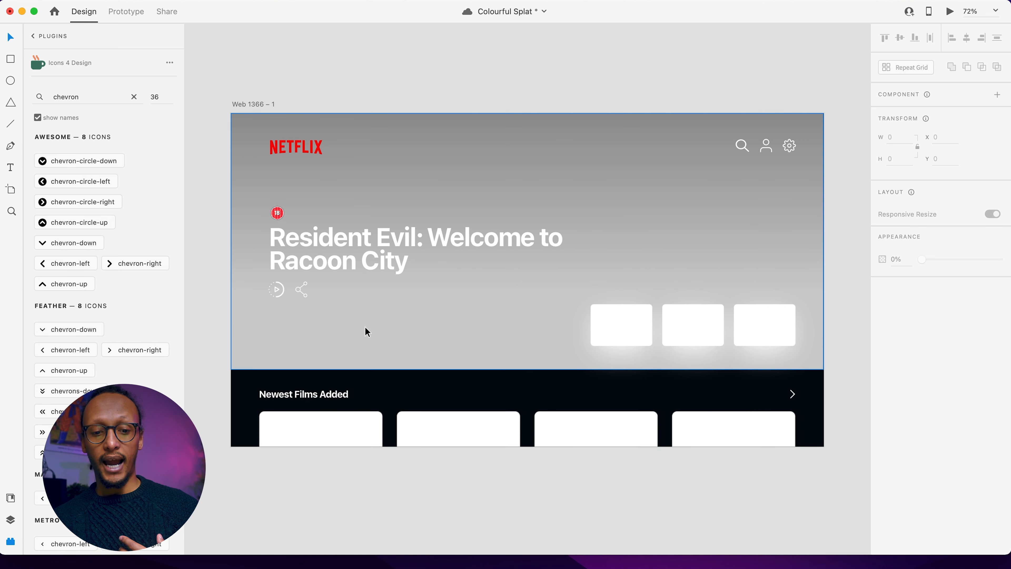
Step: Fill the hero rectangle with the short Resident Evil clip ending in 0_1.mp4 from the Poster Tutorial folder
{"action": "left_click", "coordinate": [392, 353]}
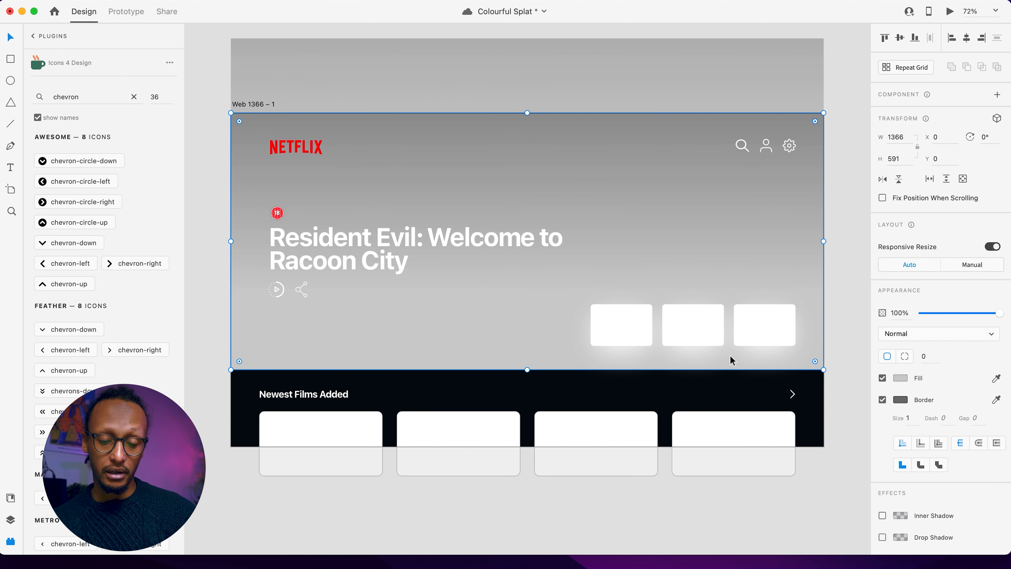
{"action": "left_click", "coordinate": [42, 568]}
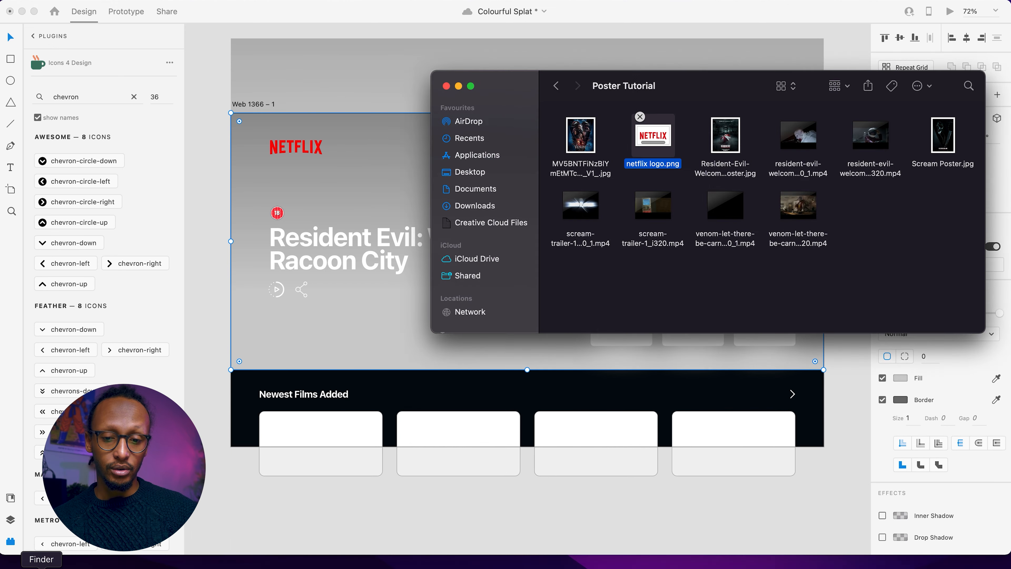
{"action": "left_click", "coordinate": [675, 307]}
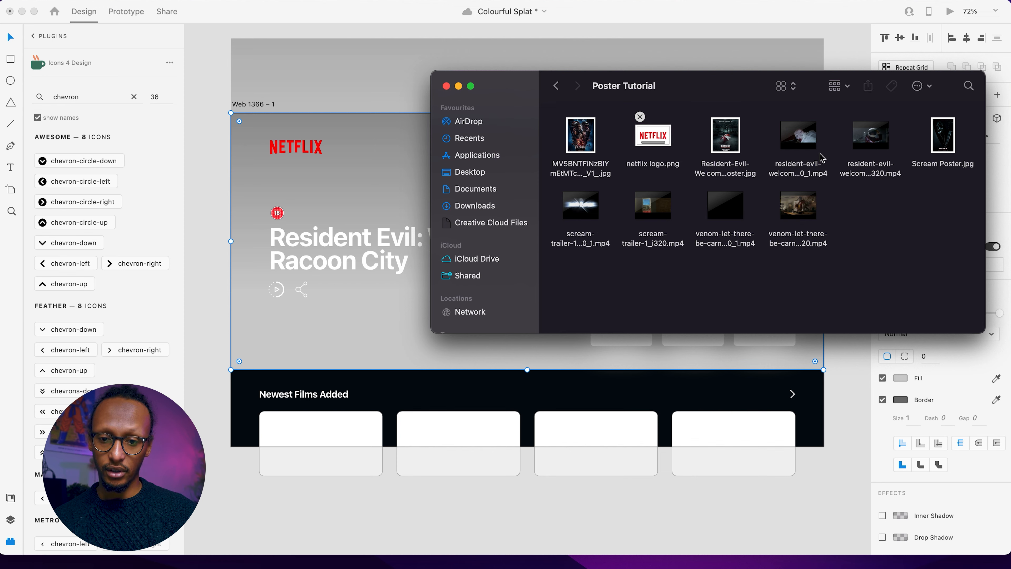
{"action": "left_click_drag", "start_coordinate": [799, 137], "coordinate": [292, 352]}
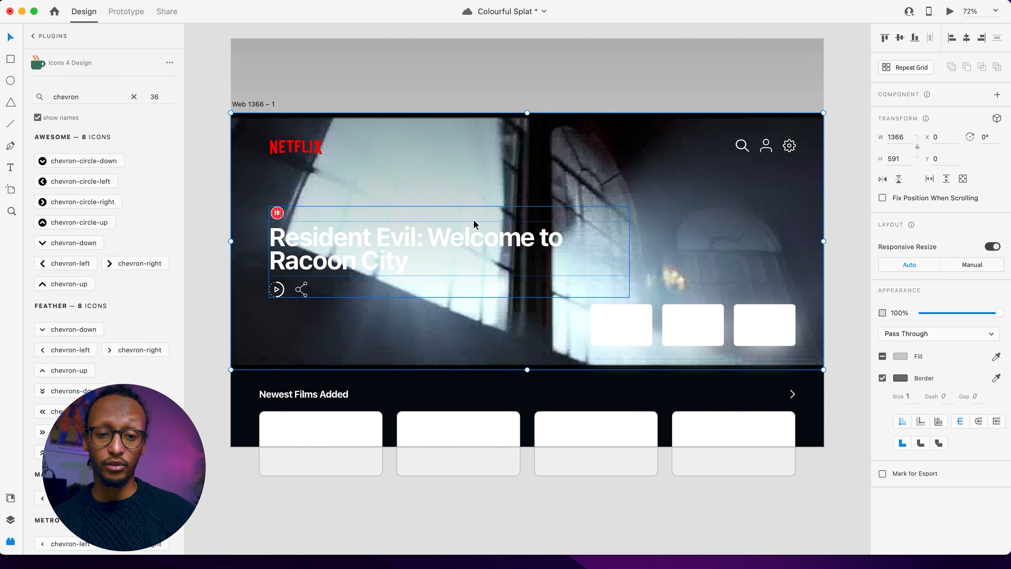
Step: Enlarge the video inside the hero rectangle's mask to about 1430 × 804 px, extending it past both sides of the artboard
{"action": "left_click", "coordinate": [305, 190]}
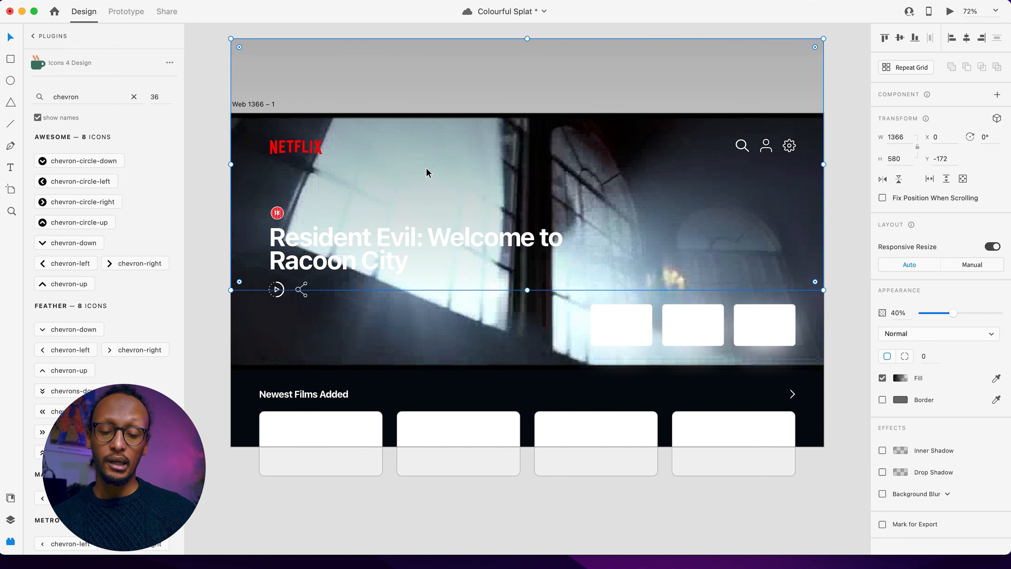
{"action": "left_click", "coordinate": [352, 340]}
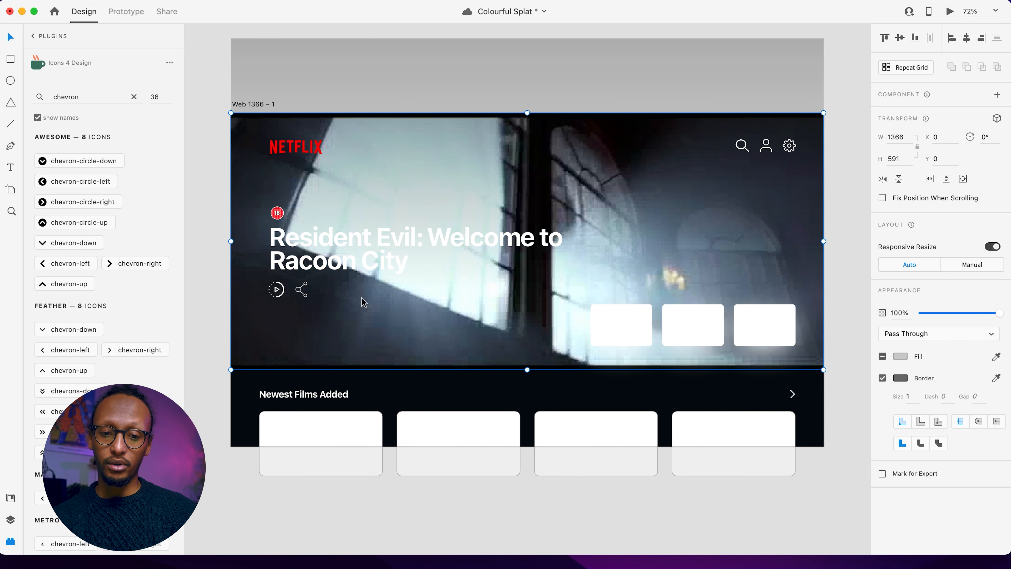
{"action": "double_click", "coordinate": [497, 355]}
{"action": "scroll", "coordinate": [353, 346], "scroll_direction": "left", "scroll_amount": 5}
{"action": "scroll", "coordinate": [353, 347], "scroll_direction": "down", "scroll_amount": 2}
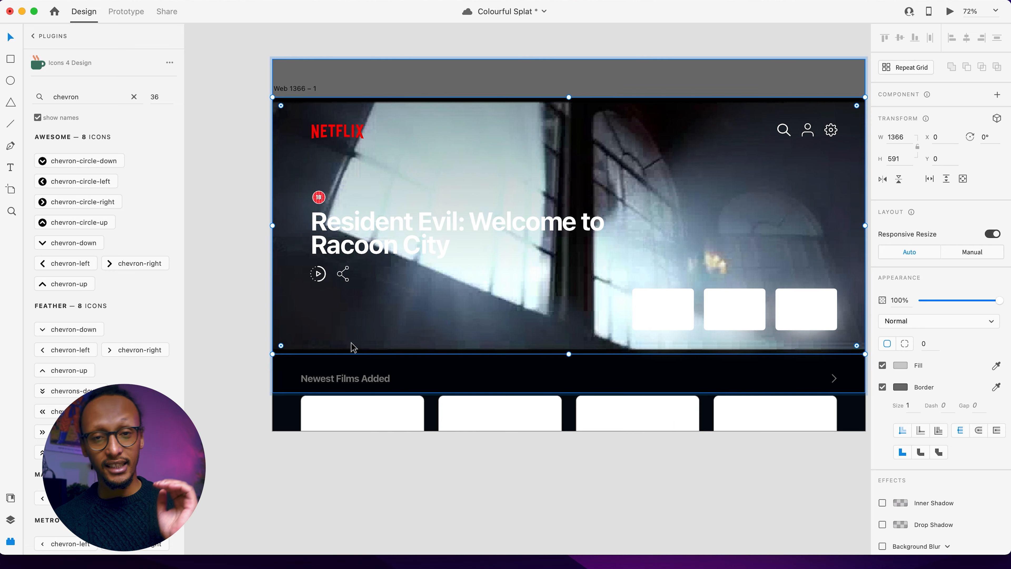
{"action": "key", "text": "Escape"}
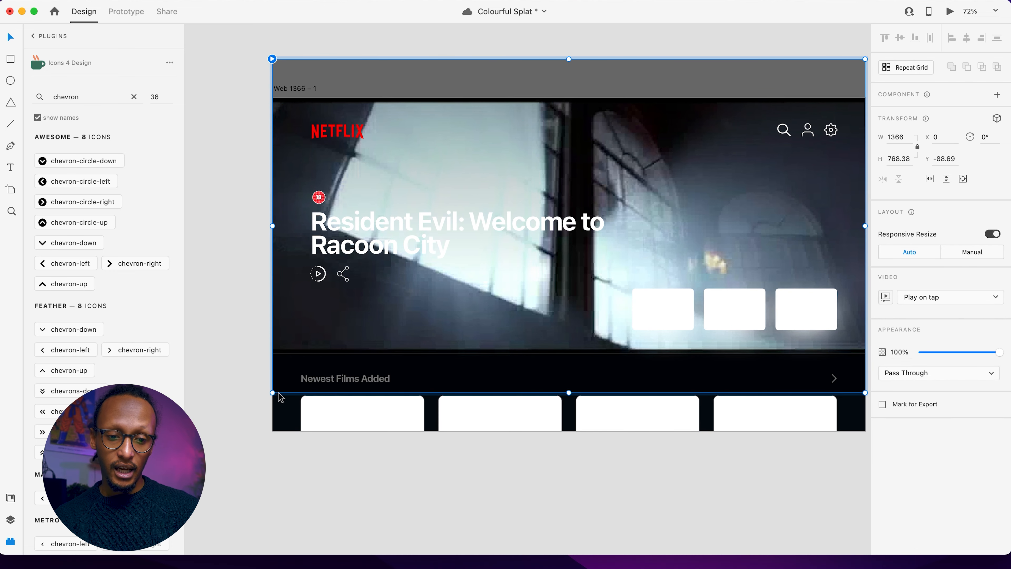
{"action": "left_click_drag", "start_coordinate": [273, 393], "coordinate": [258, 400]}
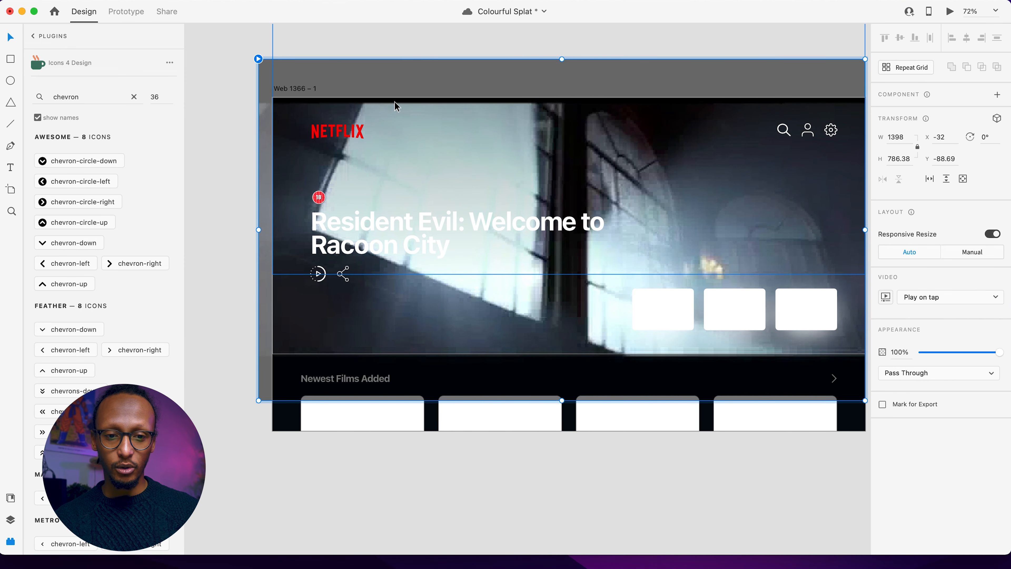
{"action": "scroll", "coordinate": [546, 114], "scroll_direction": "right", "scroll_amount": 4}
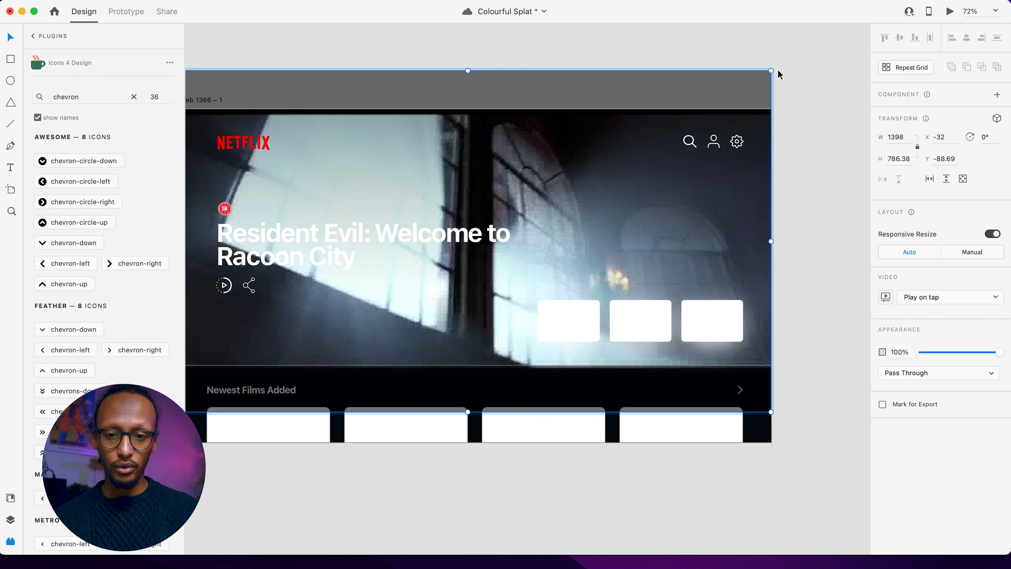
{"action": "left_click_drag", "start_coordinate": [771, 71], "coordinate": [785, 62]}
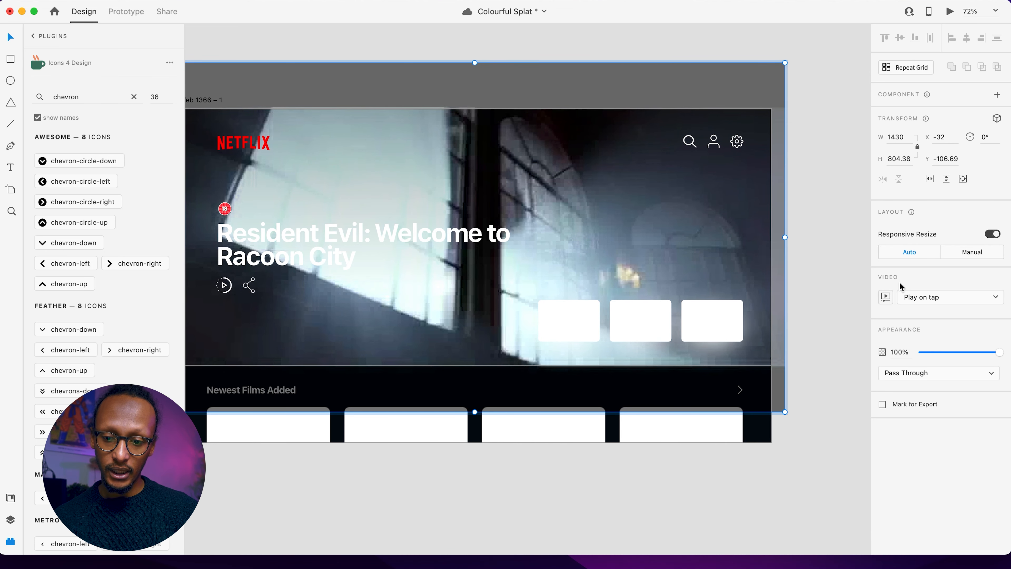
Step: Set the hero video to play automatically and open its playback settings
{"action": "left_click", "coordinate": [918, 299]}
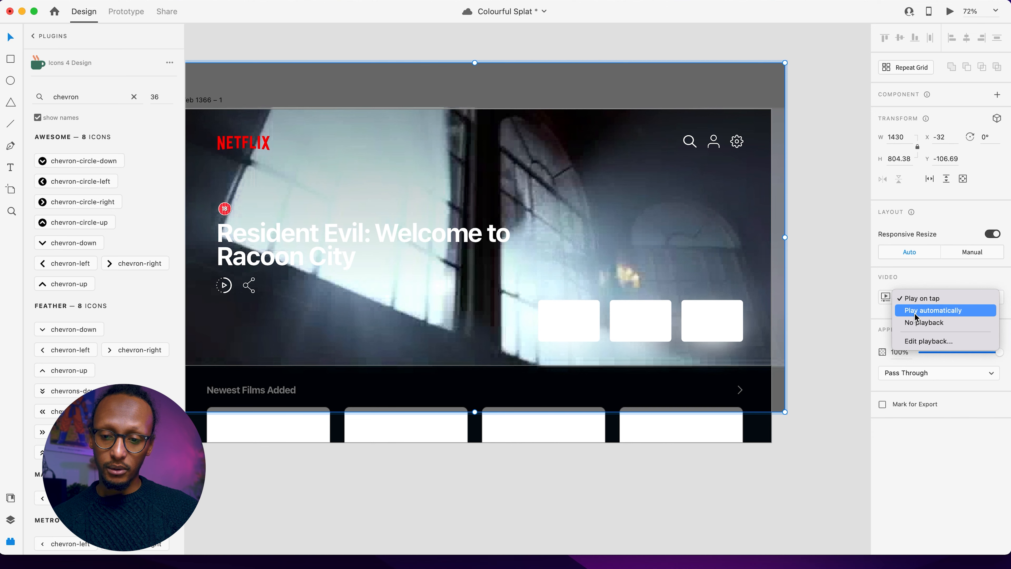
{"action": "left_click", "coordinate": [916, 311]}
{"action": "left_click", "coordinate": [885, 298]}
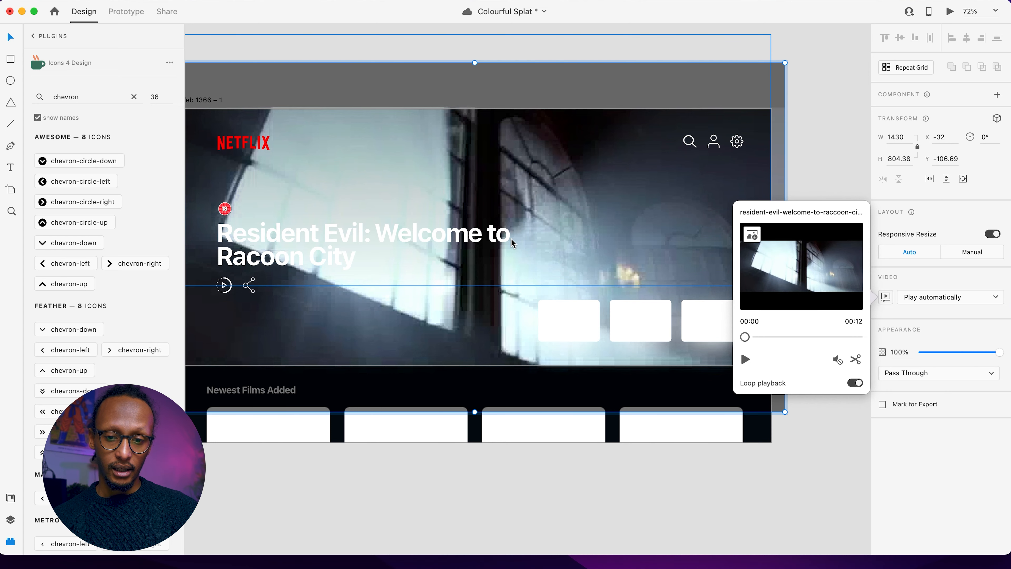
Step: Import the Resident Evil poster JPG from the Poster Tutorial folder as the hero video's cover image
{"action": "left_click", "coordinate": [752, 235]}
{"action": "left_click", "coordinate": [300, 203]}
{"action": "double_click", "coordinate": [376, 227]}
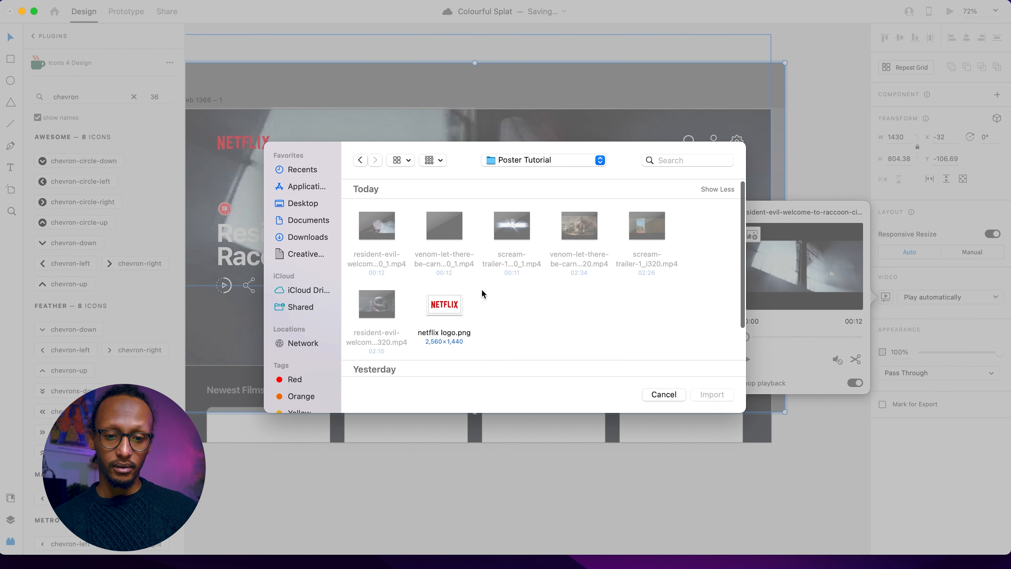
{"action": "scroll", "coordinate": [483, 293], "scroll_direction": "down", "scroll_amount": 3}
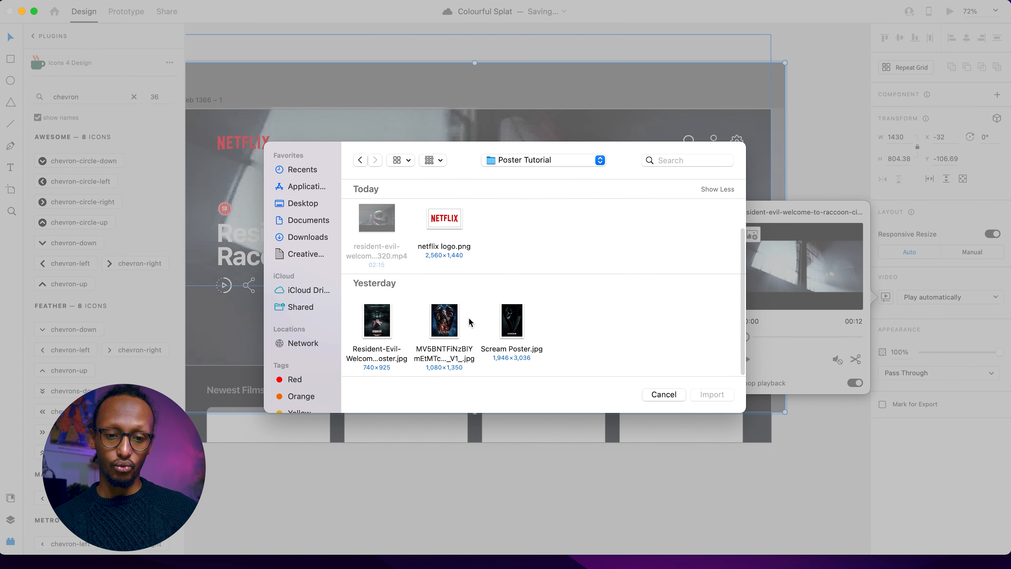
{"action": "left_click", "coordinate": [377, 323]}
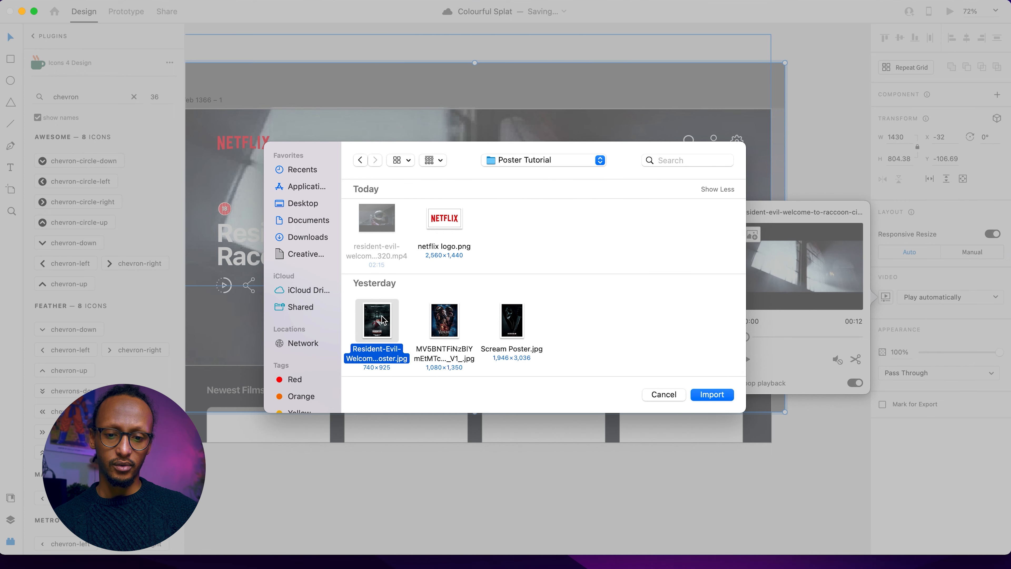
{"action": "left_click", "coordinate": [721, 395]}
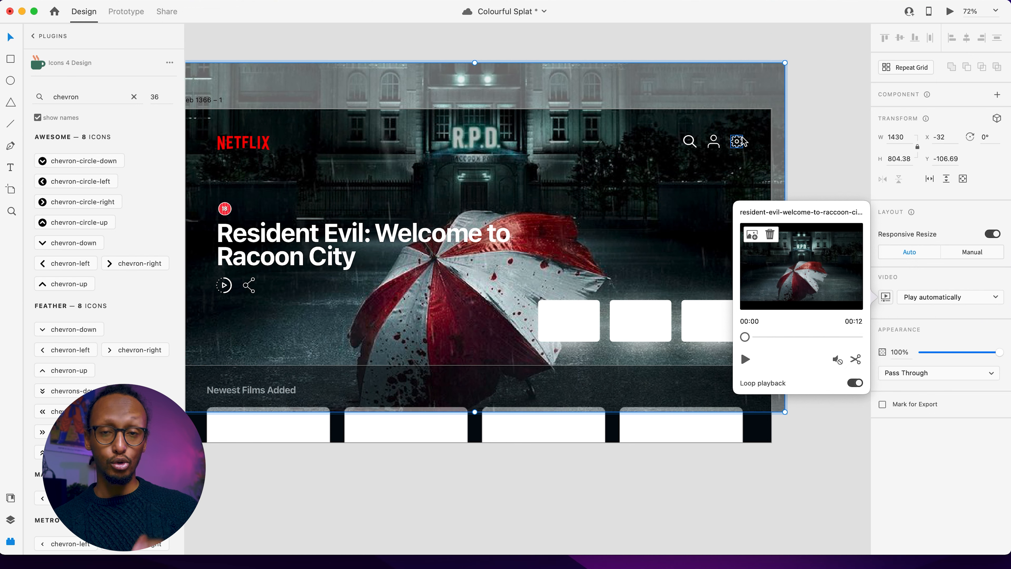
{"action": "left_click", "coordinate": [818, 152]}
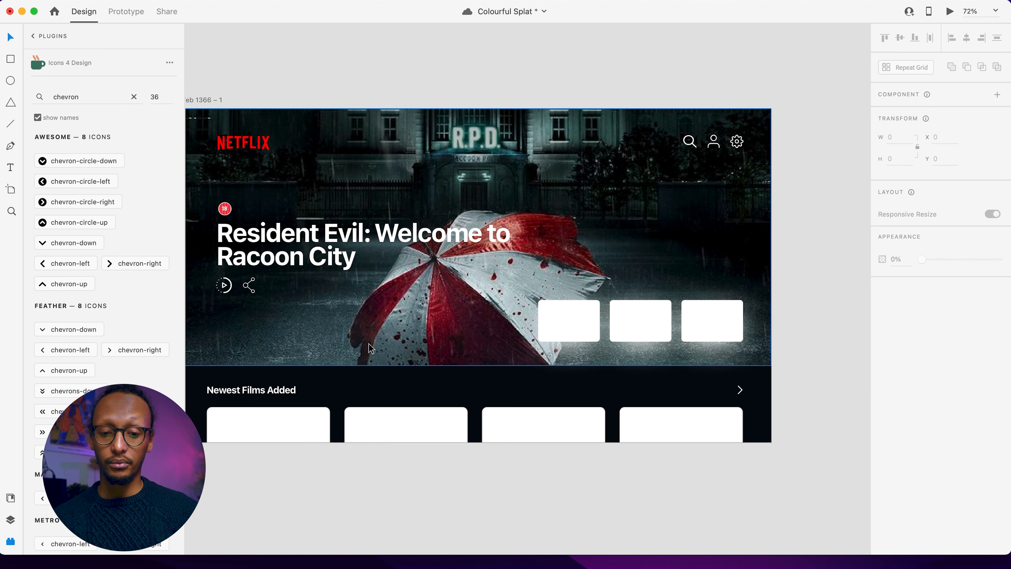
Step: Fill the first small hero card and the blurred glow shape beneath it with the Resident Evil poster JPG from Finder
{"action": "scroll", "coordinate": [369, 344], "scroll_direction": "left", "scroll_amount": 2}
{"action": "scroll", "coordinate": [369, 344], "scroll_direction": "up", "scroll_amount": 1}
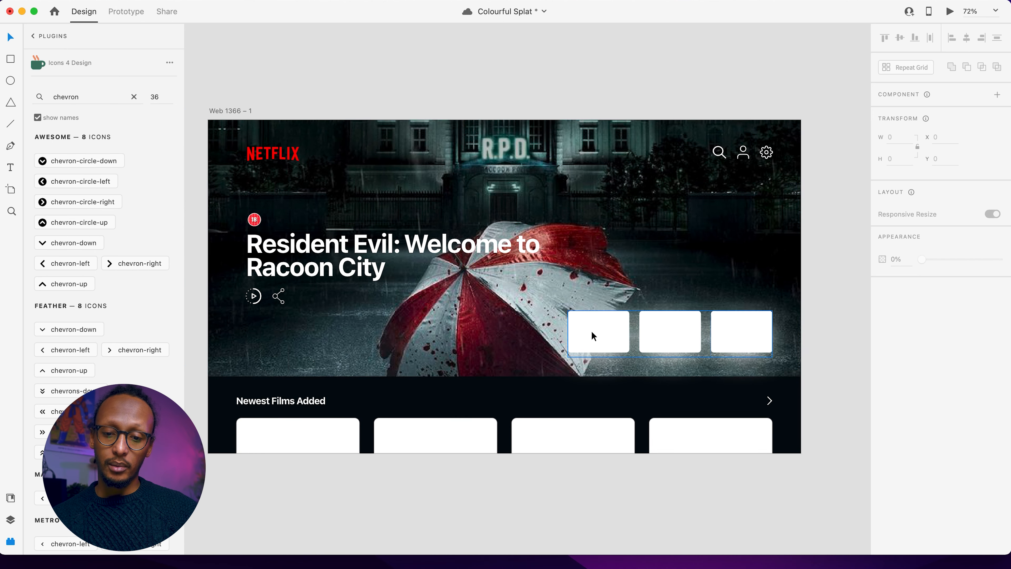
{"action": "scroll", "coordinate": [656, 340], "scroll_direction": "right", "scroll_amount": 2}
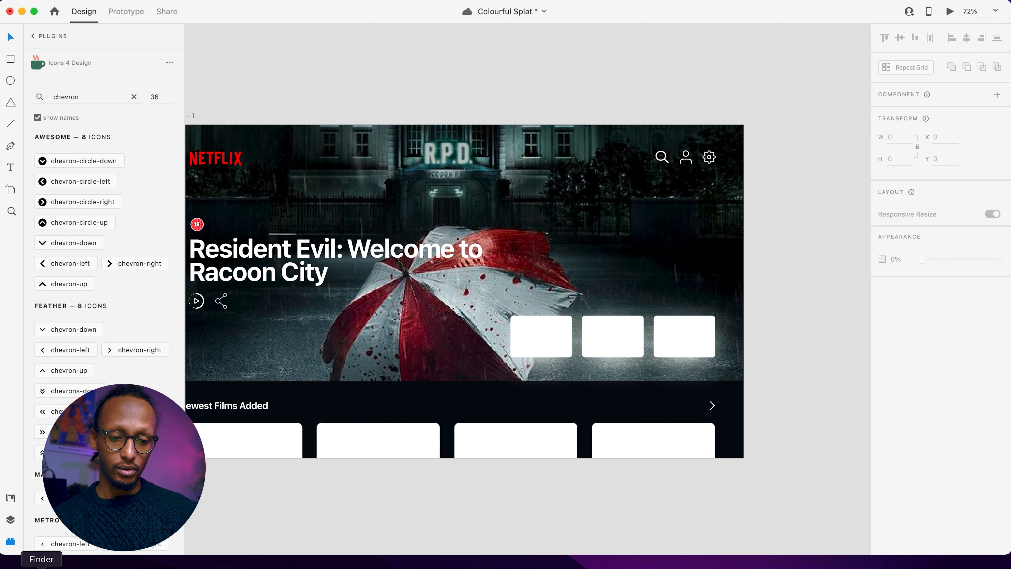
{"action": "left_click", "coordinate": [41, 566]}
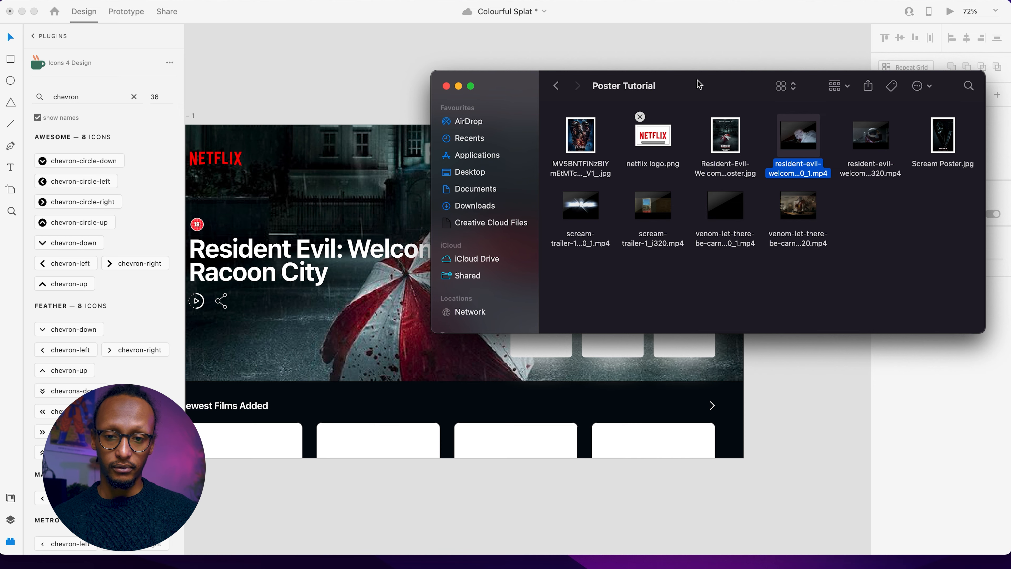
{"action": "left_click_drag", "start_coordinate": [736, 102], "coordinate": [542, 339]}
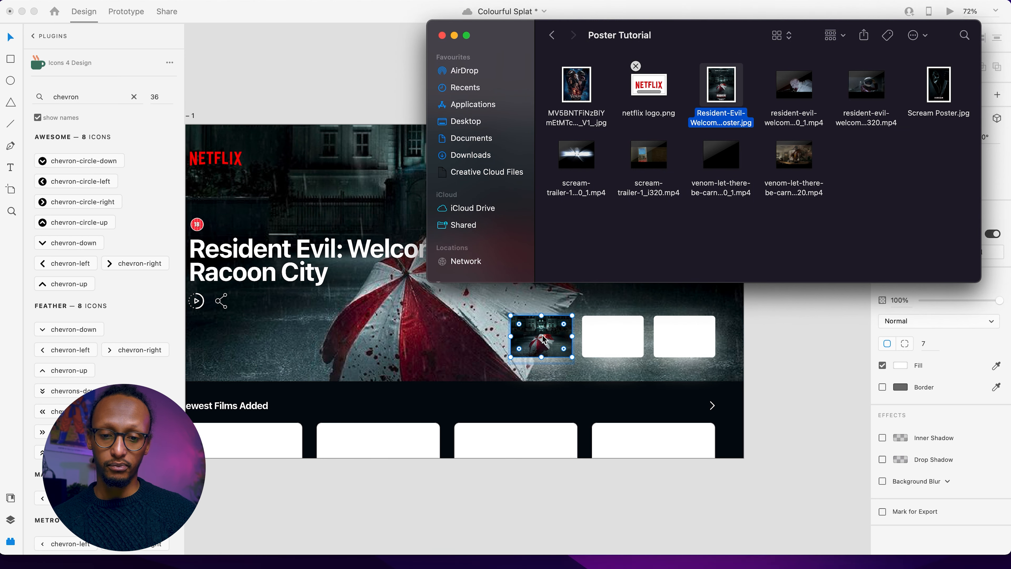
{"action": "left_click_drag", "start_coordinate": [725, 84], "coordinate": [542, 361]}
{"action": "left_click", "coordinate": [811, 275]}
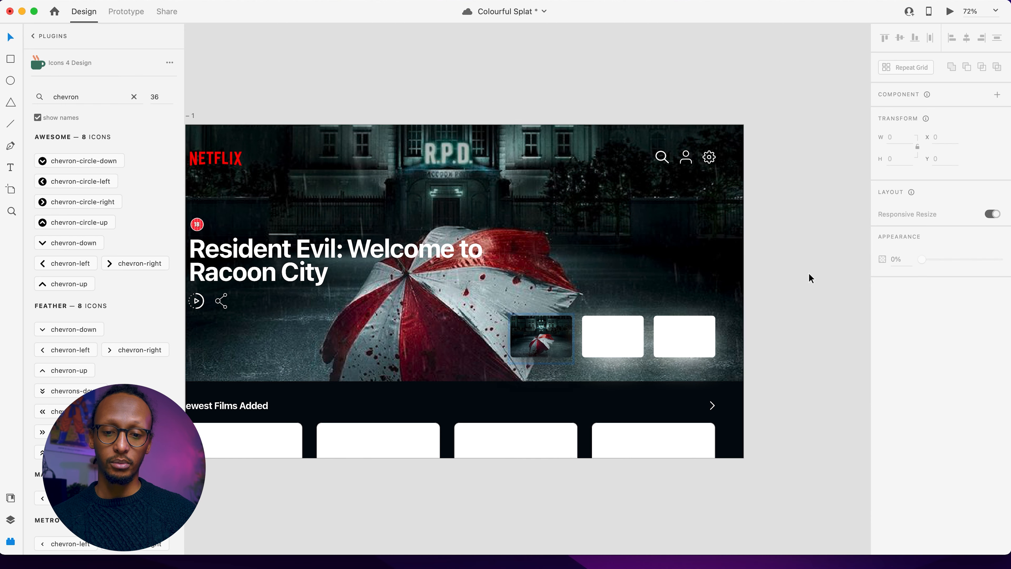
Step: Fill the second small hero card and its blurred glow shape with Scream Poster.jpg from Finder
{"action": "left_click", "coordinate": [549, 364]}
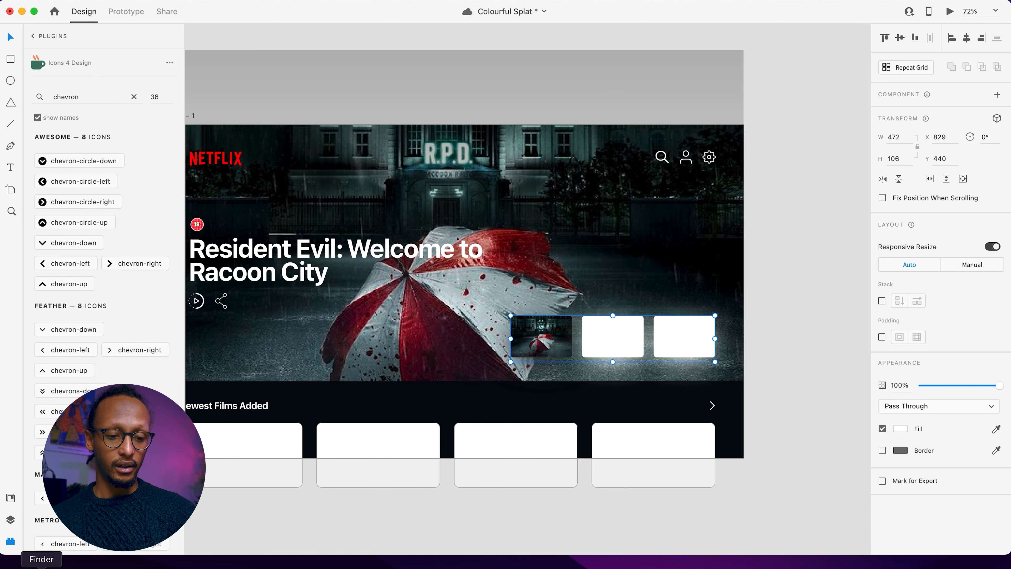
{"action": "left_click", "coordinate": [41, 566]}
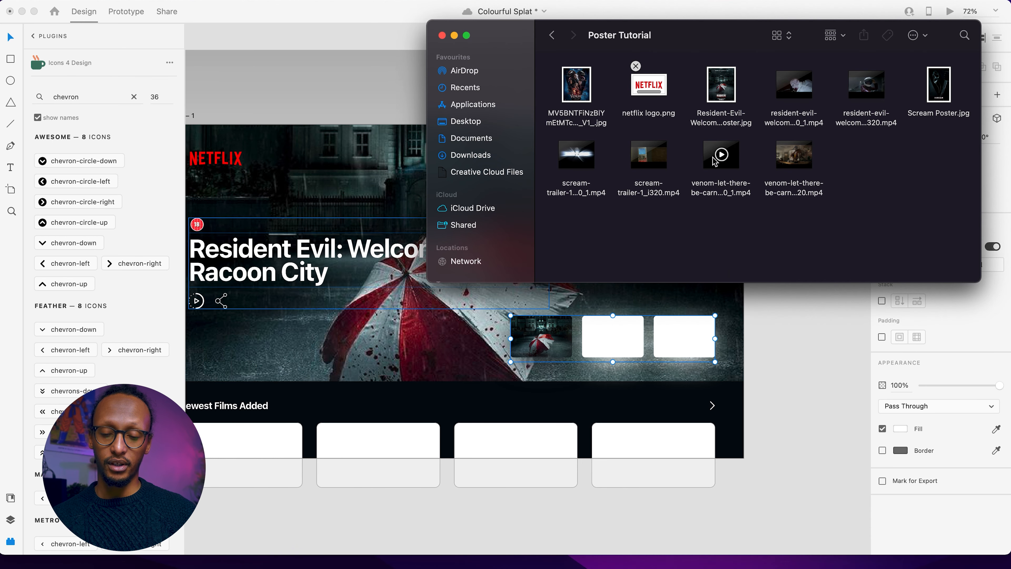
{"action": "left_click_drag", "start_coordinate": [936, 93], "coordinate": [616, 353]}
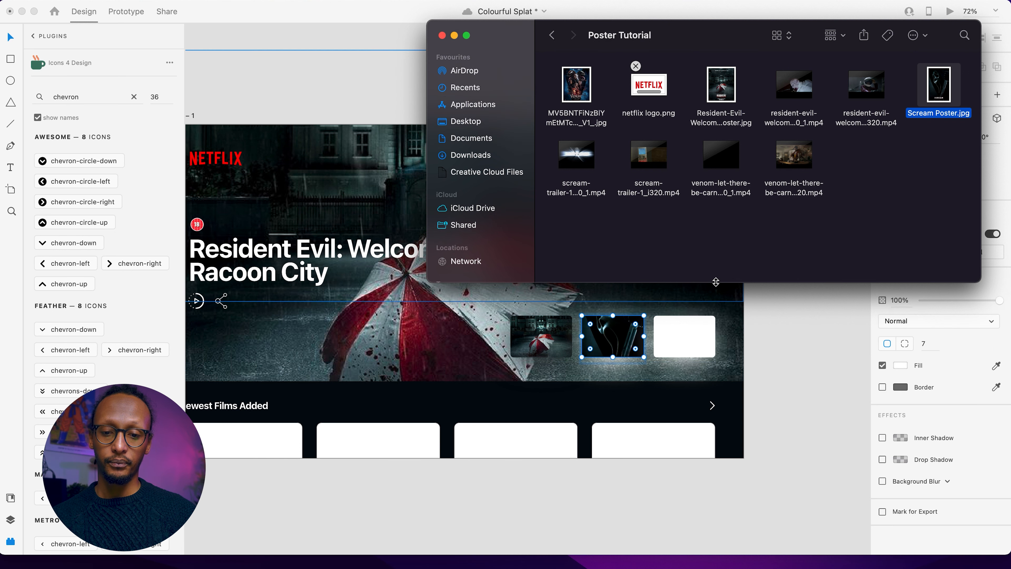
{"action": "left_click_drag", "start_coordinate": [941, 94], "coordinate": [615, 362]}
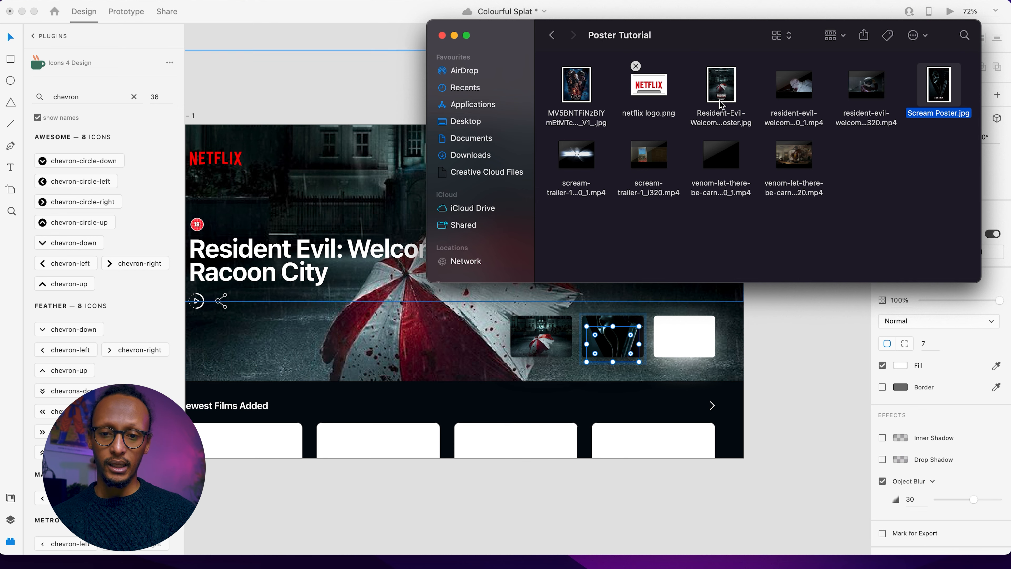
Step: Fill the third small hero card and its blurred glow shape with the Venom poster JPG whose name starts with MV5BNTFiNzBIY
{"action": "left_click_drag", "start_coordinate": [577, 91], "coordinate": [684, 337]}
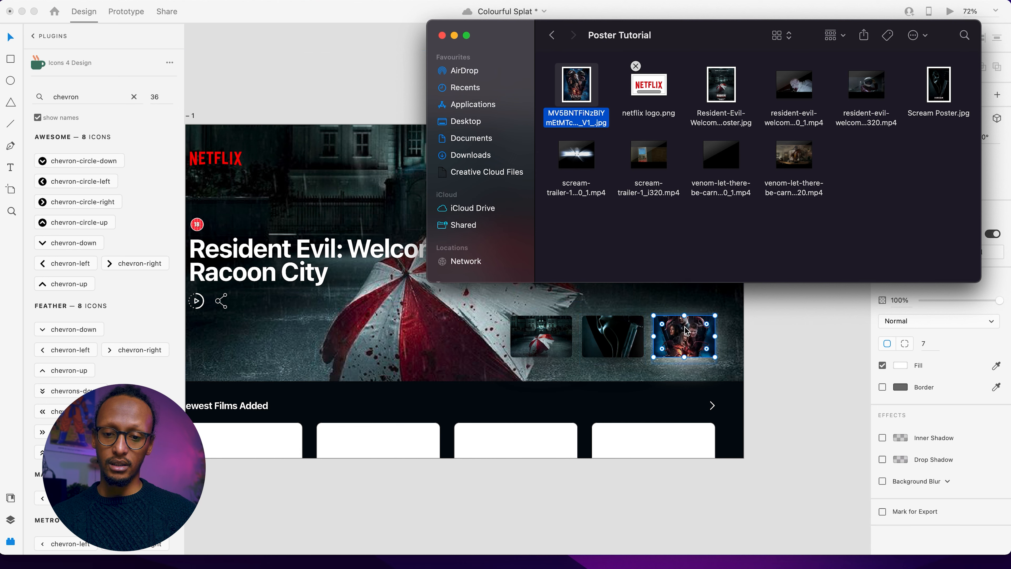
{"action": "left_click_drag", "start_coordinate": [588, 99], "coordinate": [685, 361]}
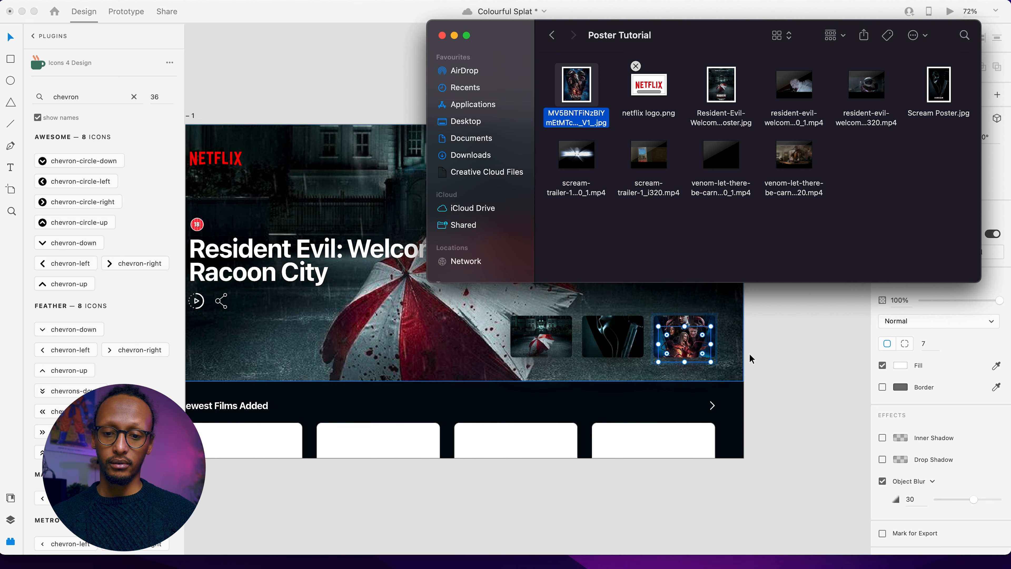
{"action": "left_click", "coordinate": [768, 350]}
Step: Stretch the group of three small hero cards upward to a height of about 239 so the posters become portrait-shaped
{"action": "scroll", "coordinate": [647, 360], "scroll_direction": "up", "scroll_amount": 5}
{"action": "scroll", "coordinate": [646, 358], "scroll_direction": "up", "scroll_amount": 1}
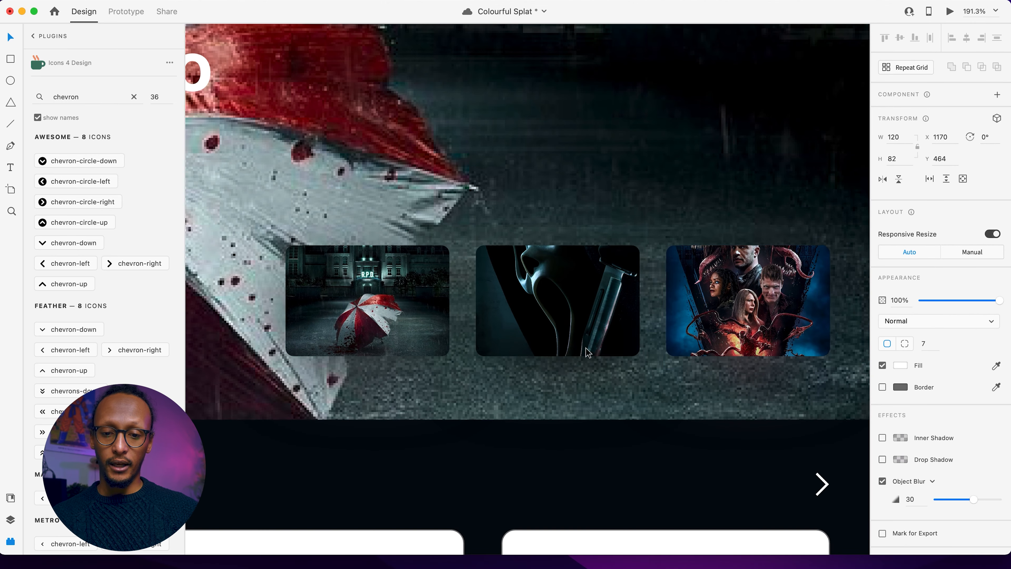
{"action": "left_click", "coordinate": [421, 306]}
{"action": "left_click", "coordinate": [560, 300], "text": "shift"}
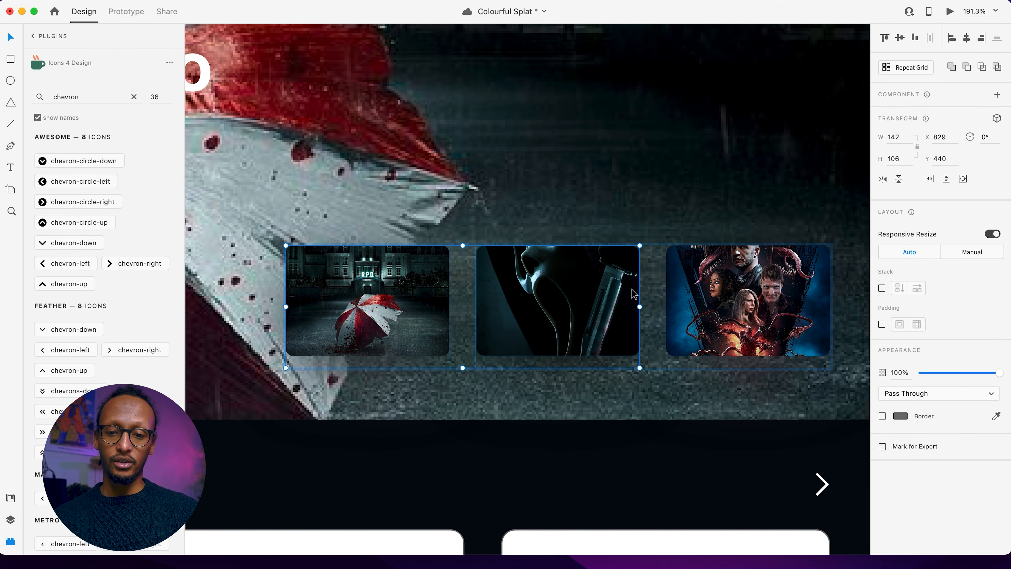
{"action": "left_click", "coordinate": [709, 299]}
{"action": "left_click", "coordinate": [598, 183]}
{"action": "left_click", "coordinate": [553, 302]}
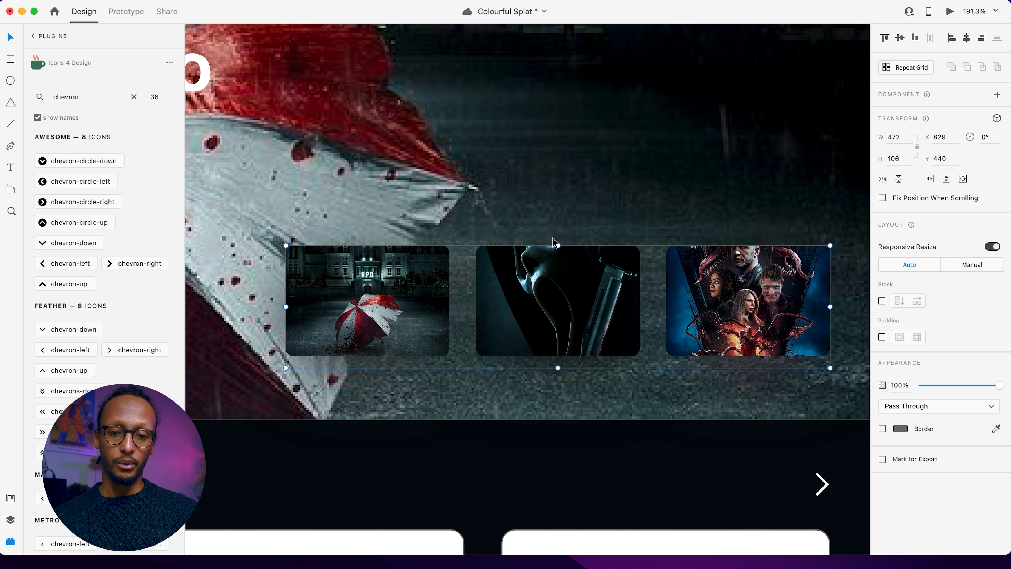
{"action": "left_click_drag", "start_coordinate": [557, 244], "coordinate": [531, 92]}
Step: Scale the poster card group down to about 231 × 117 and move it to the hero's lower right, in line with the chevron
{"action": "scroll", "coordinate": [531, 93], "scroll_direction": "down", "scroll_amount": 7}
{"action": "scroll", "coordinate": [530, 92], "scroll_direction": "up", "scroll_amount": 3}
{"action": "scroll", "coordinate": [531, 93], "scroll_direction": "left", "scroll_amount": 4}
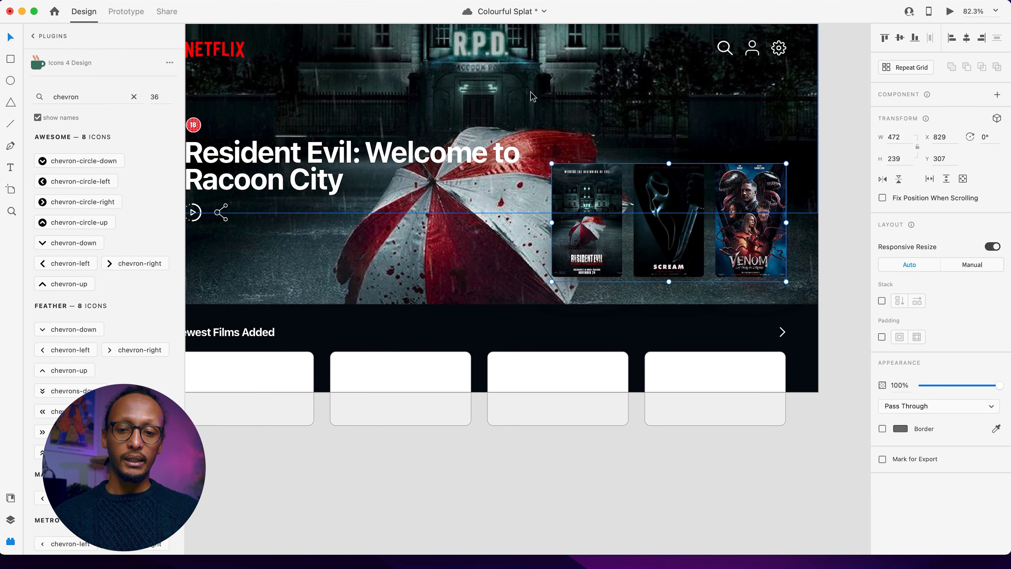
{"action": "scroll", "coordinate": [531, 94], "scroll_direction": "up", "scroll_amount": 5}
{"action": "scroll", "coordinate": [532, 94], "scroll_direction": "left", "scroll_amount": 3}
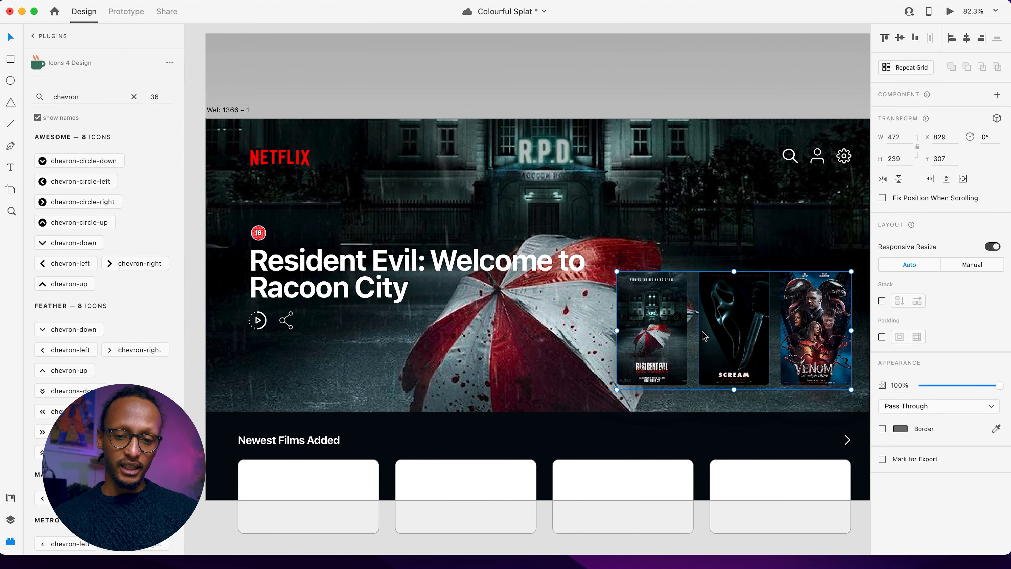
{"action": "left_click_drag", "start_coordinate": [851, 272], "coordinate": [778, 332]}
{"action": "scroll", "coordinate": [706, 341], "scroll_direction": "right", "scroll_amount": 5}
{"action": "scroll", "coordinate": [706, 342], "scroll_direction": "down", "scroll_amount": 1}
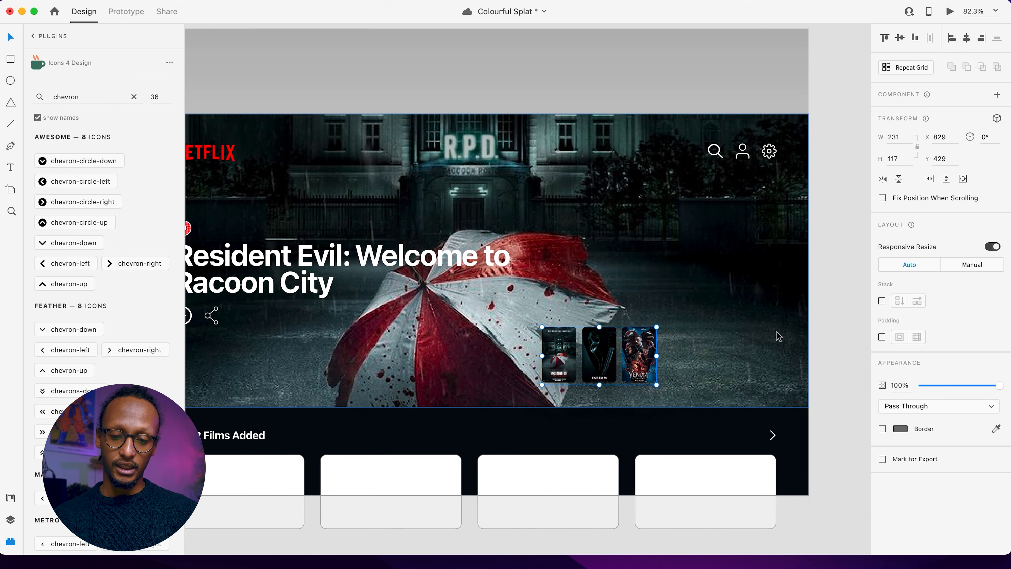
{"action": "left_click_drag", "start_coordinate": [611, 355], "coordinate": [731, 357]}
{"action": "left_click", "coordinate": [849, 339]}
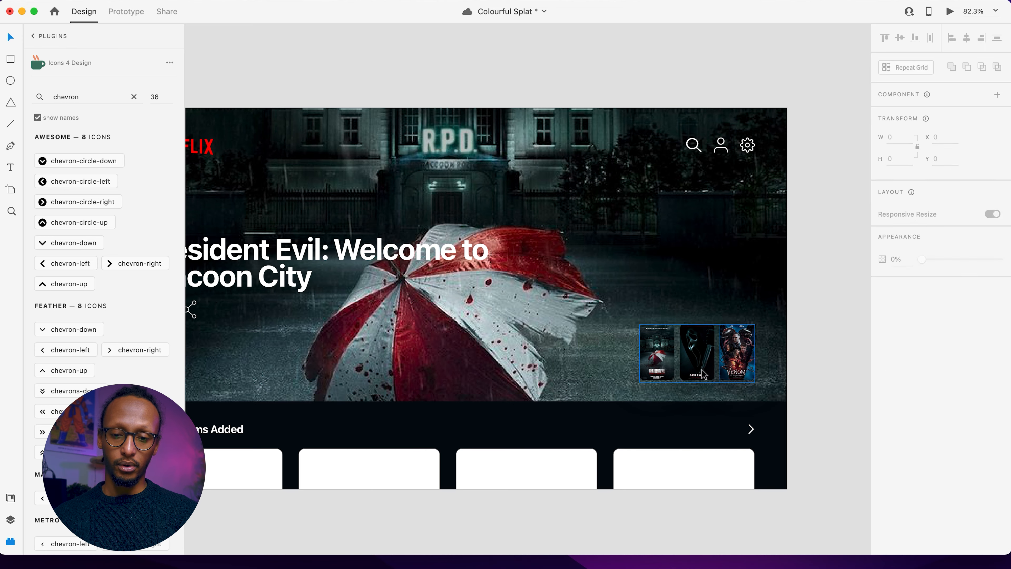
Step: Enlarge the Resident Evil poster card within its group to about 81 × 139, keeping it centred
{"action": "scroll", "coordinate": [619, 372], "scroll_direction": "left", "scroll_amount": 5}
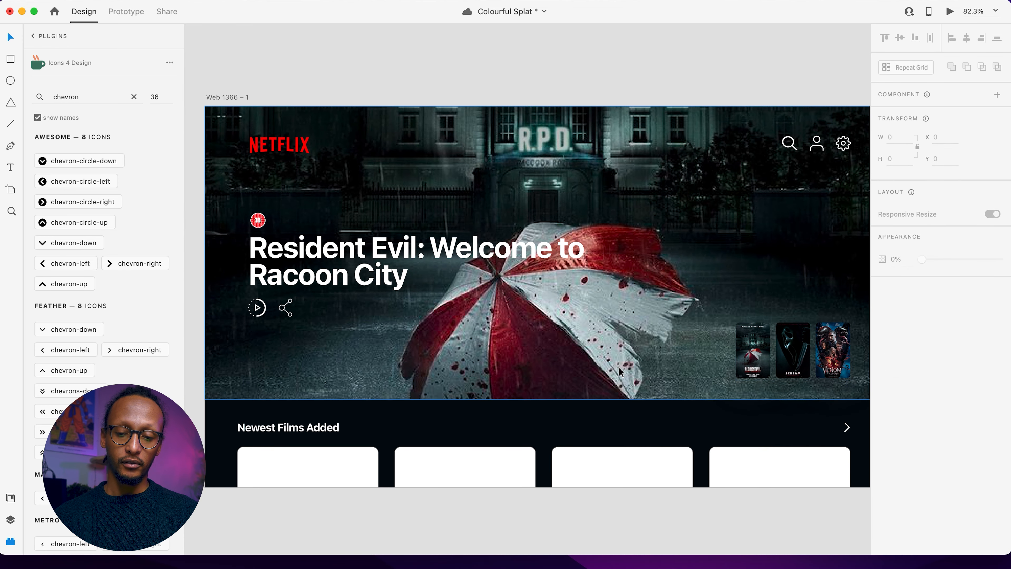
{"action": "double_click", "coordinate": [754, 356]}
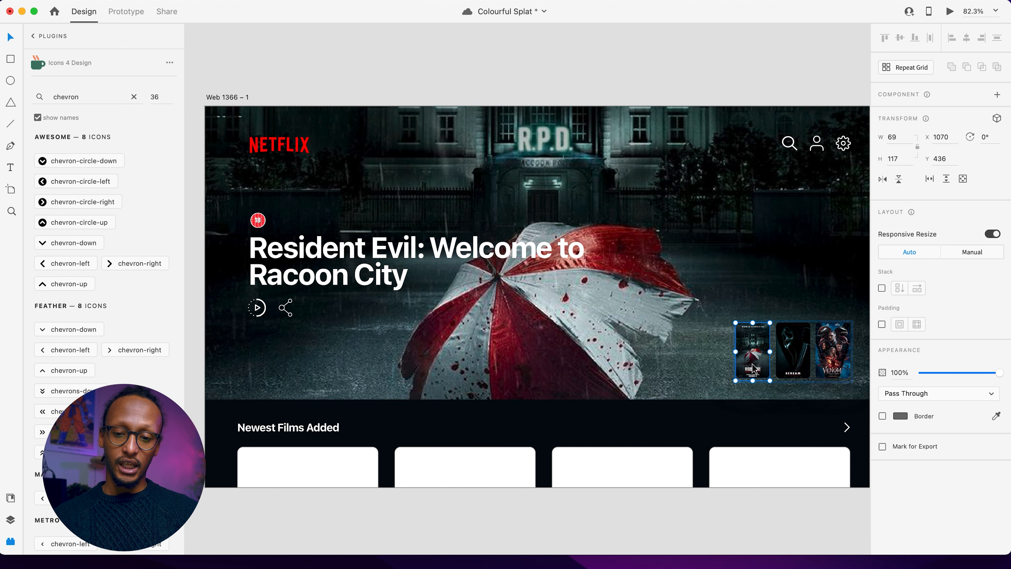
{"action": "left_click_drag", "start_coordinate": [770, 323], "coordinate": [773, 315]}
Step: Turn on a border for the Resident Evil poster card and open its border colour for editing
{"action": "scroll", "coordinate": [843, 304], "scroll_direction": "right", "scroll_amount": 5}
{"action": "scroll", "coordinate": [843, 304], "scroll_direction": "down", "scroll_amount": 1}
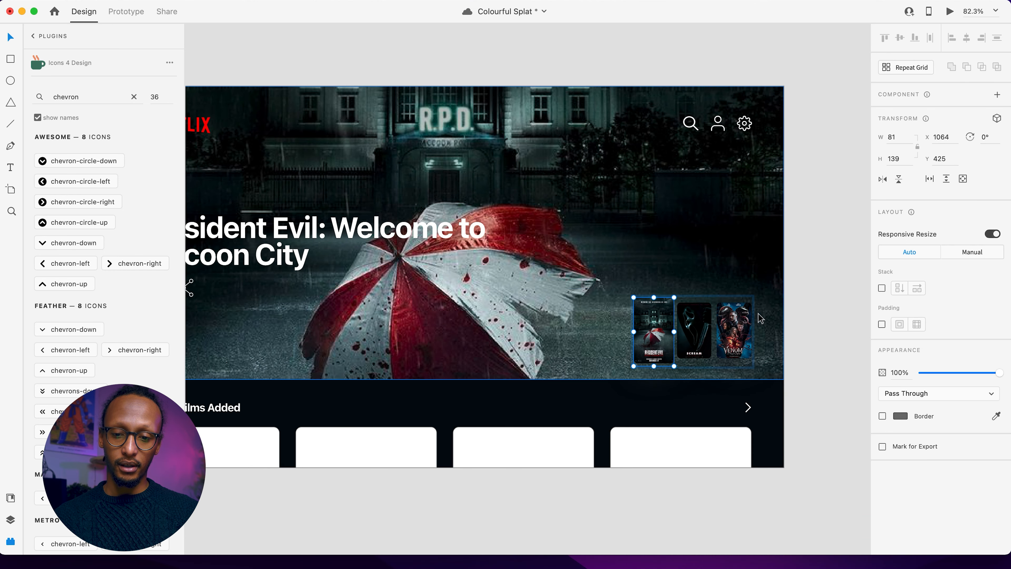
{"action": "scroll", "coordinate": [724, 264], "scroll_direction": "up", "scroll_amount": 5}
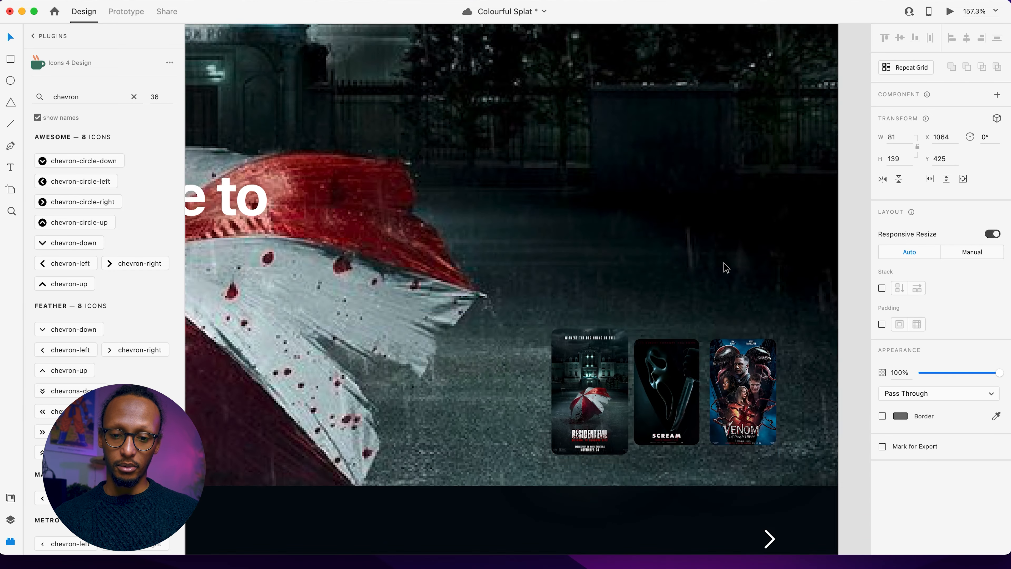
{"action": "scroll", "coordinate": [647, 302], "scroll_direction": "up", "scroll_amount": 3}
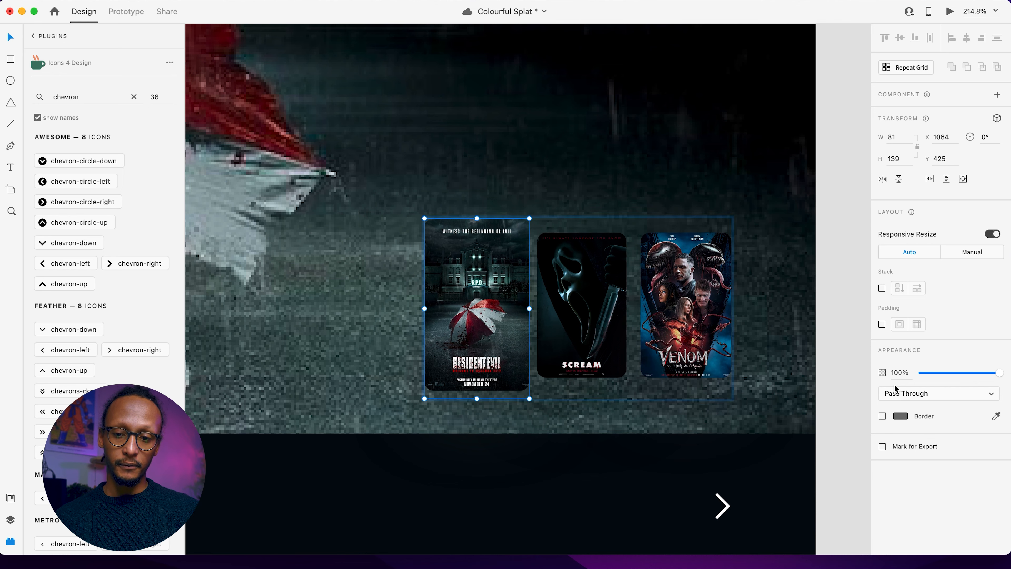
{"action": "left_click", "coordinate": [837, 260]}
{"action": "double_click", "coordinate": [470, 328]}
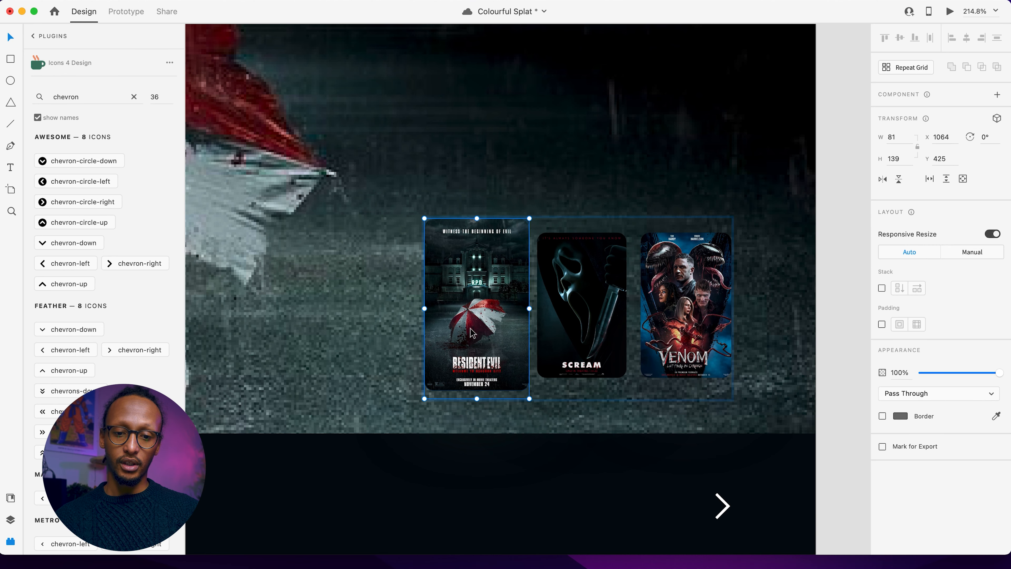
{"action": "left_click", "coordinate": [882, 417]}
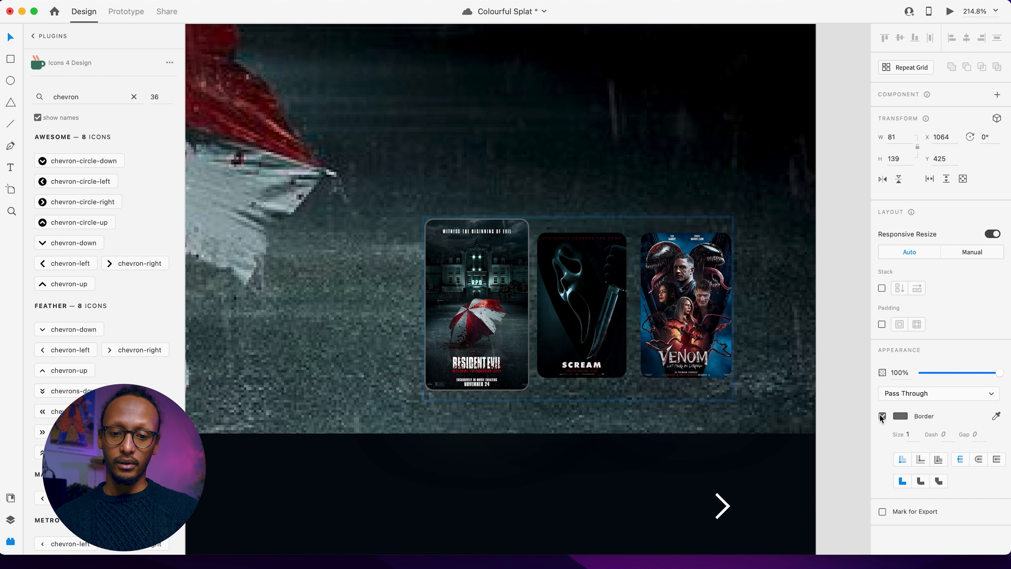
{"action": "left_click", "coordinate": [905, 416]}
Step: Try white, bright red #FF0000 and dark red #A70000 as the Resident Evil card's border colour
{"action": "left_click_drag", "start_coordinate": [751, 361], "coordinate": [695, 287]}
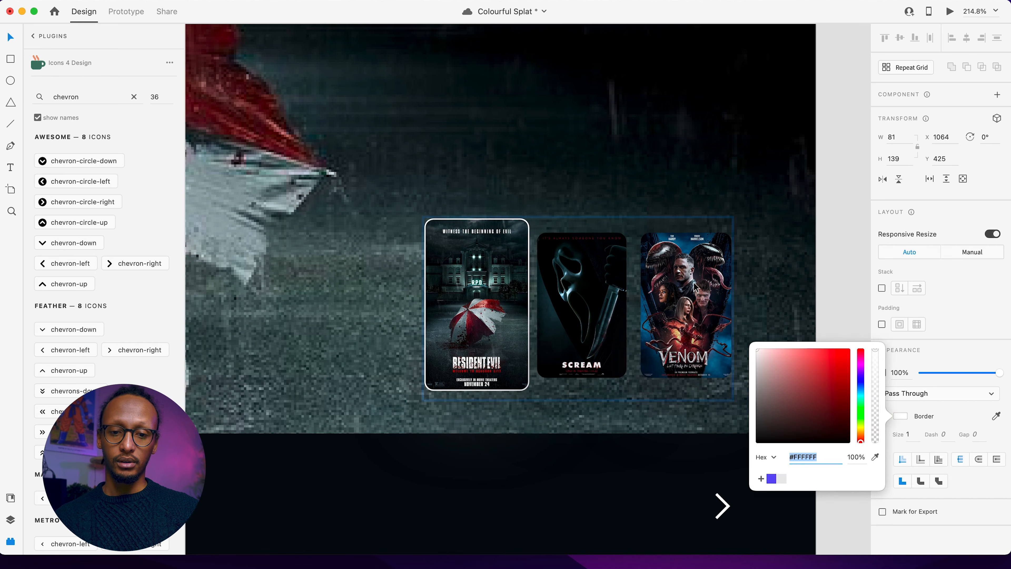
{"action": "left_click_drag", "start_coordinate": [848, 352], "coordinate": [853, 338]}
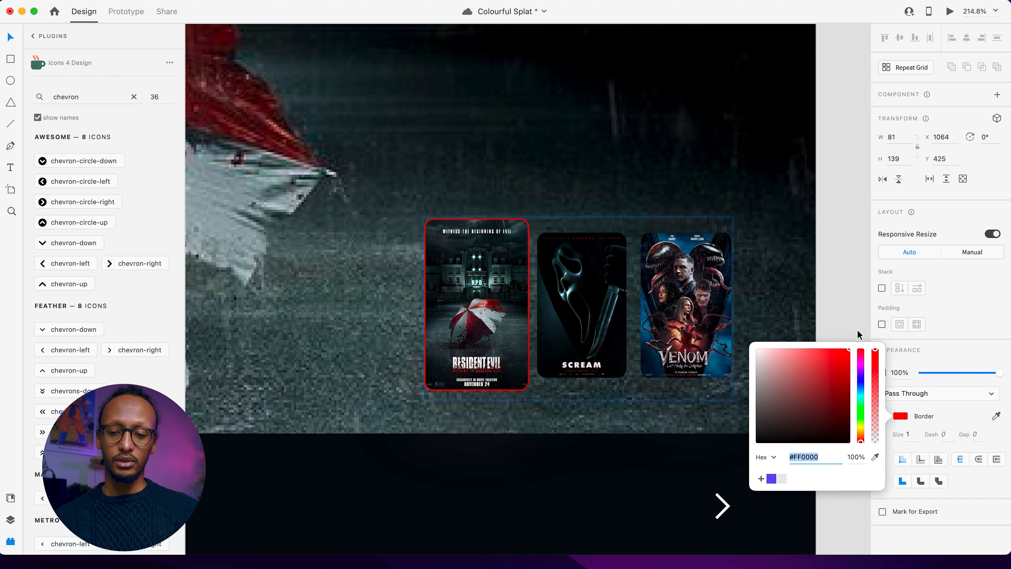
{"action": "mouse_move", "coordinate": [826, 383]}
{"action": "left_mouse_down"}
{"action": "mouse_move", "coordinate": [814, 383]}
{"action": "mouse_move", "coordinate": [797, 340]}
{"action": "mouse_move", "coordinate": [822, 364]}
{"action": "left_mouse_up"}
{"action": "left_click_drag", "start_coordinate": [844, 403], "coordinate": [853, 381]}
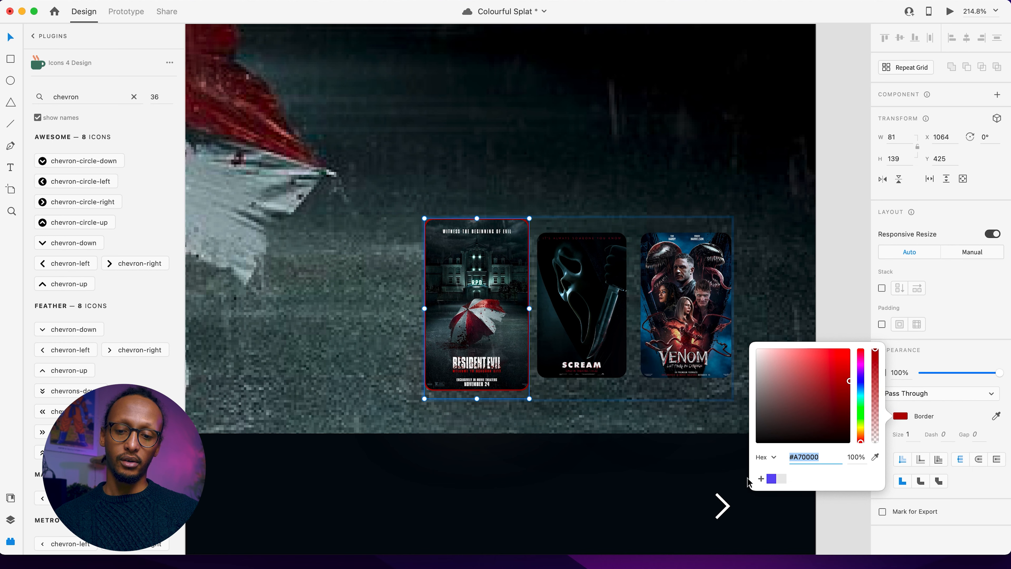
Step: Set the Resident Evil card's border to red #ED5353, starting from the saved purple swatch, and save the red as a swatch
{"action": "left_click", "coordinate": [771, 479]}
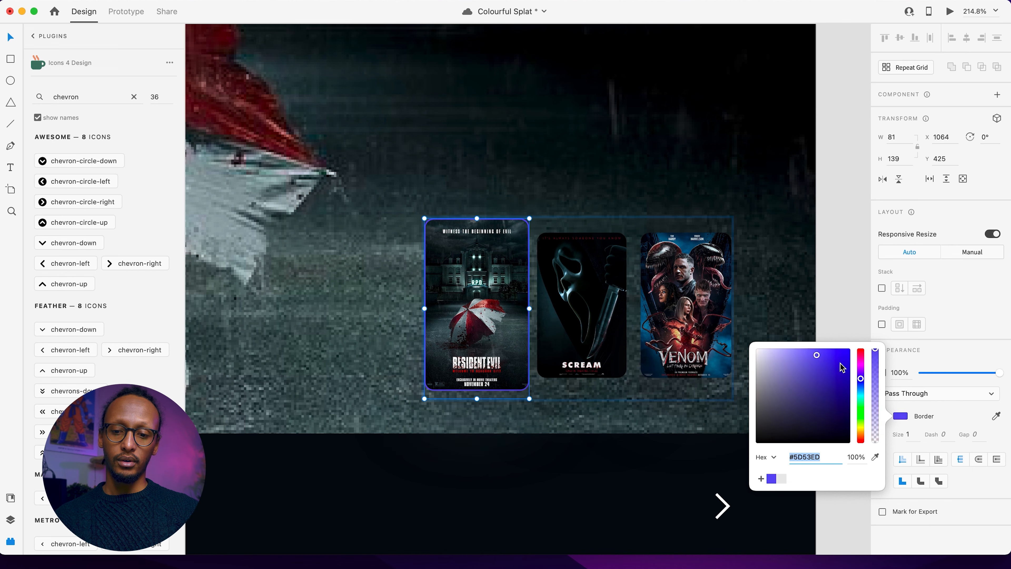
{"action": "left_click", "coordinate": [858, 360]}
{"action": "left_click_drag", "start_coordinate": [864, 361], "coordinate": [862, 350]}
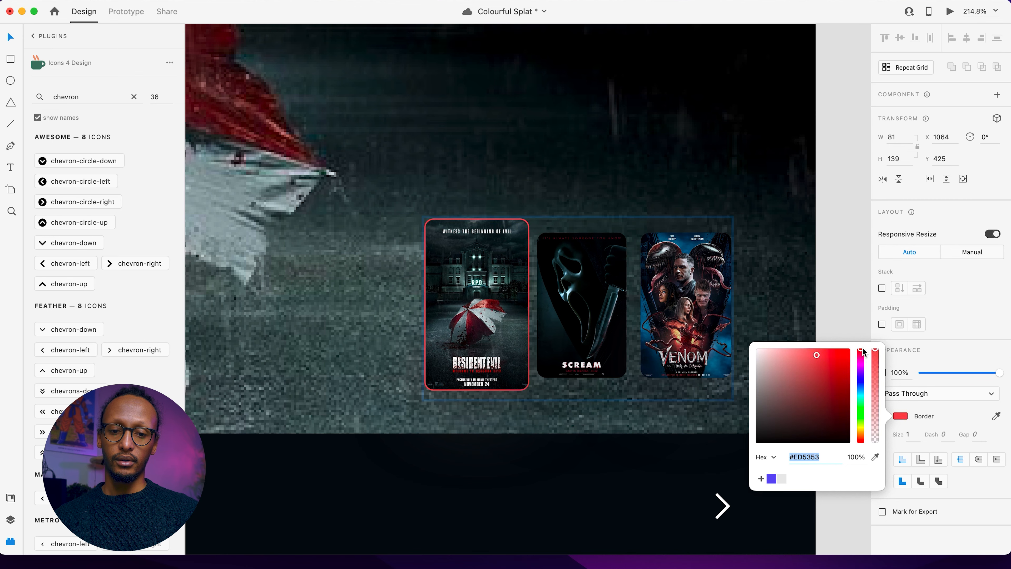
{"action": "left_click", "coordinate": [760, 479]}
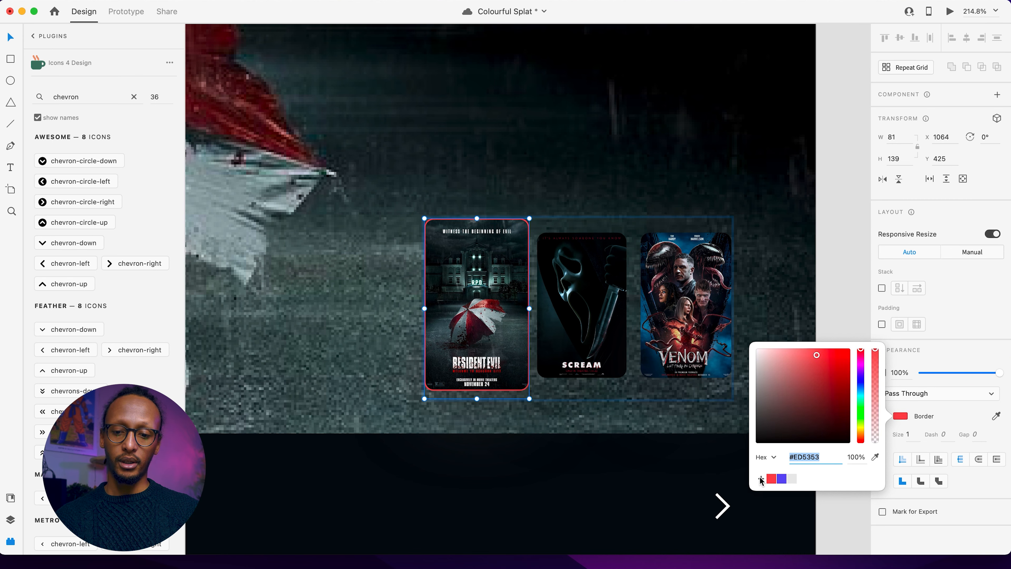
{"action": "left_click", "coordinate": [480, 400]}
Step: Add a drop shadow to the "Resident Evil: Welcome to Racoon City" title and make its shadow colour darker
{"action": "scroll", "coordinate": [480, 401], "scroll_direction": "down", "scroll_amount": 2}
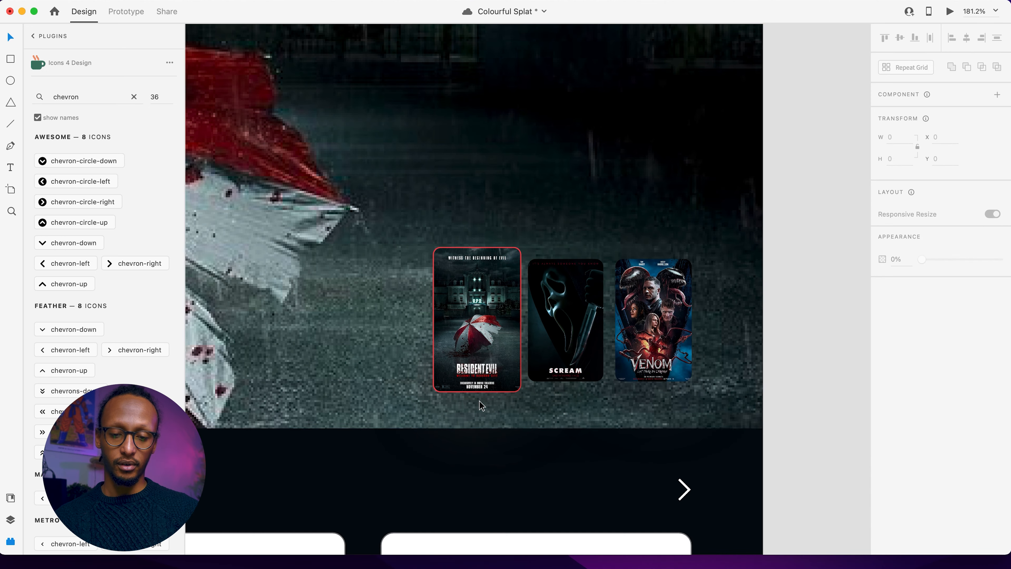
{"action": "scroll", "coordinate": [480, 401], "scroll_direction": "left", "scroll_amount": 5}
{"action": "scroll", "coordinate": [479, 401], "scroll_direction": "down", "scroll_amount": 5}
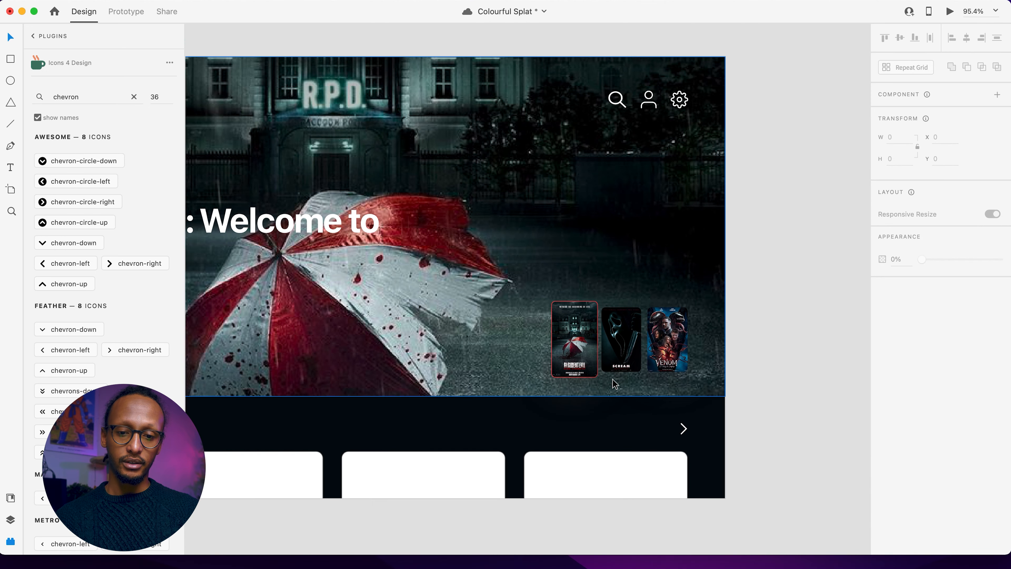
{"action": "scroll", "coordinate": [612, 379], "scroll_direction": "down", "scroll_amount": 5}
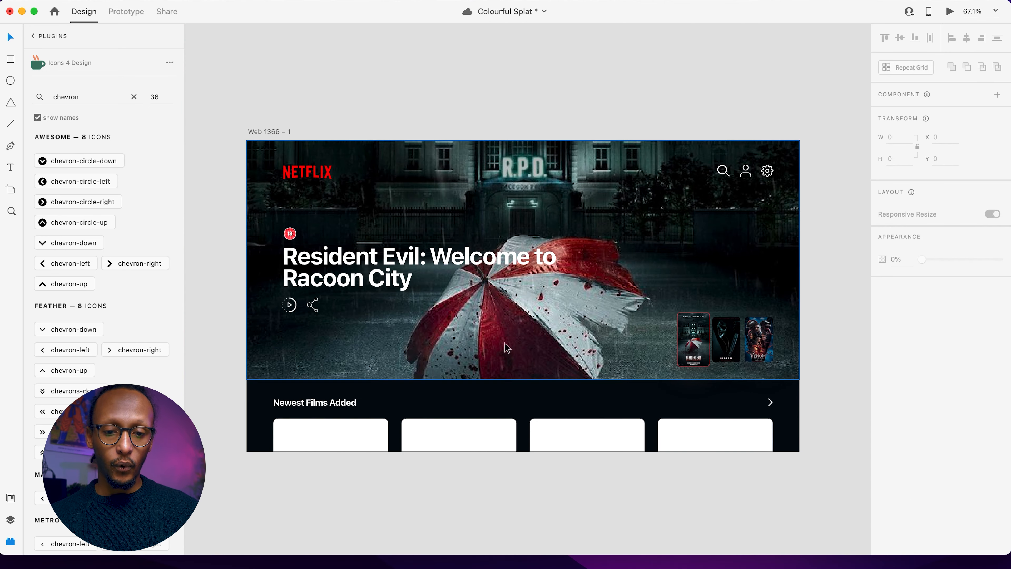
{"action": "left_click", "coordinate": [375, 266]}
{"action": "scroll", "coordinate": [375, 267], "scroll_direction": "up", "scroll_amount": 3}
{"action": "double_click", "coordinate": [375, 267]}
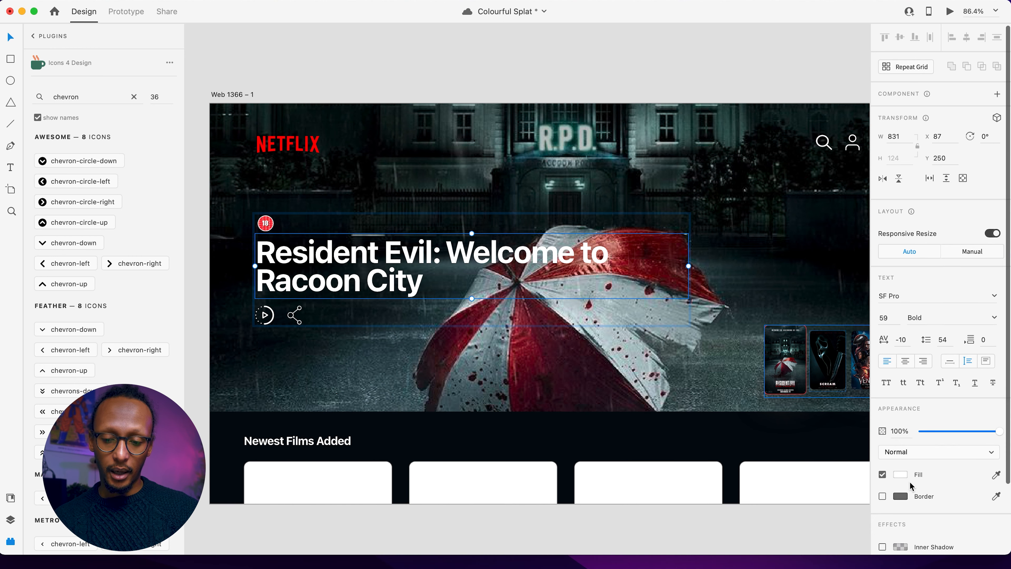
{"action": "scroll", "coordinate": [911, 486], "scroll_direction": "down", "scroll_amount": 3}
{"action": "left_click", "coordinate": [882, 498]}
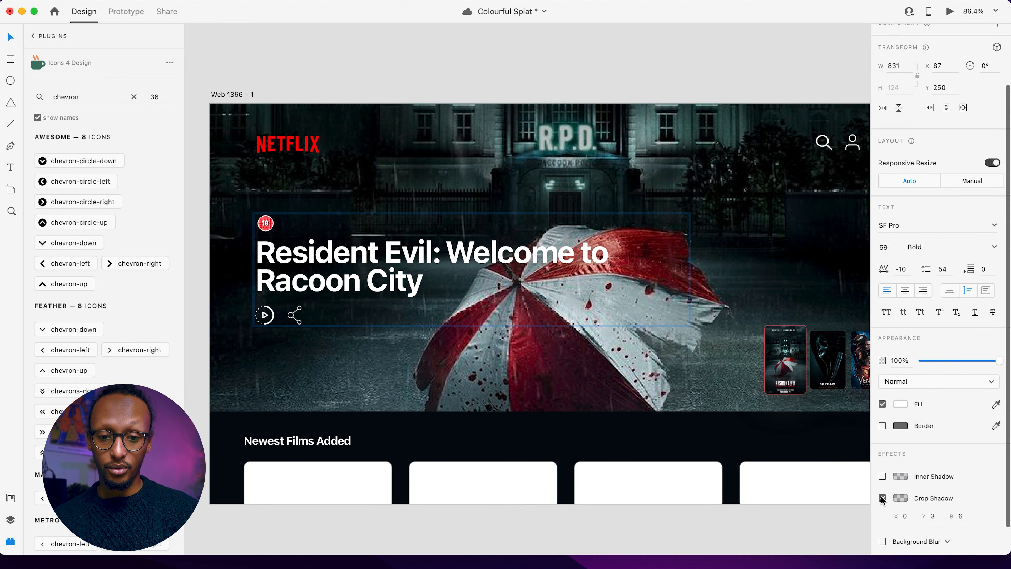
{"action": "left_click", "coordinate": [902, 498]}
{"action": "left_click_drag", "start_coordinate": [876, 506], "coordinate": [886, 450]}
Step: Set the title's drop shadow to a blur of 56 and a Y offset of 13
{"action": "left_click", "coordinate": [961, 517]}
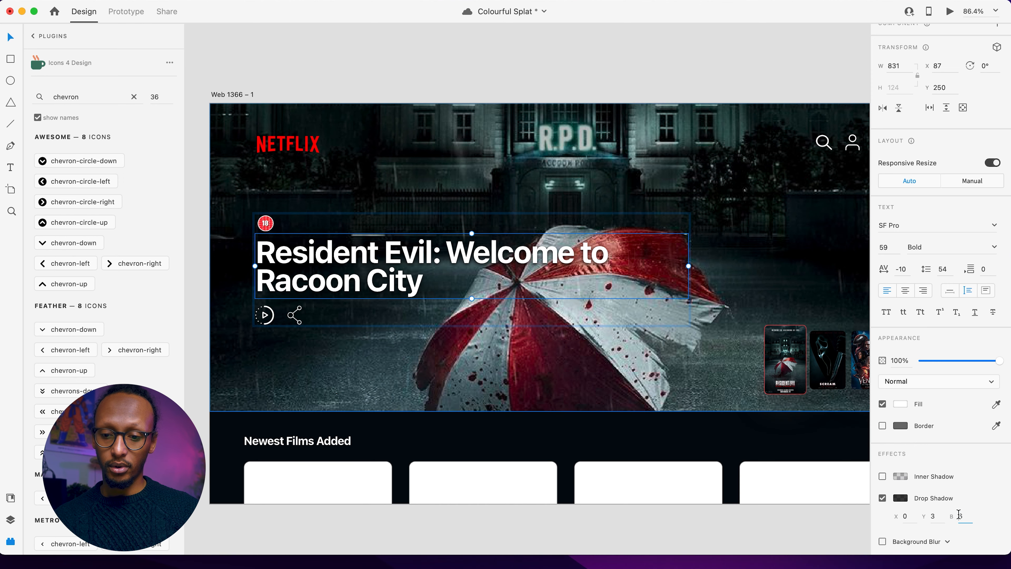
{"action": "type", "text": "26"}
{"action": "key", "text": "Return"}
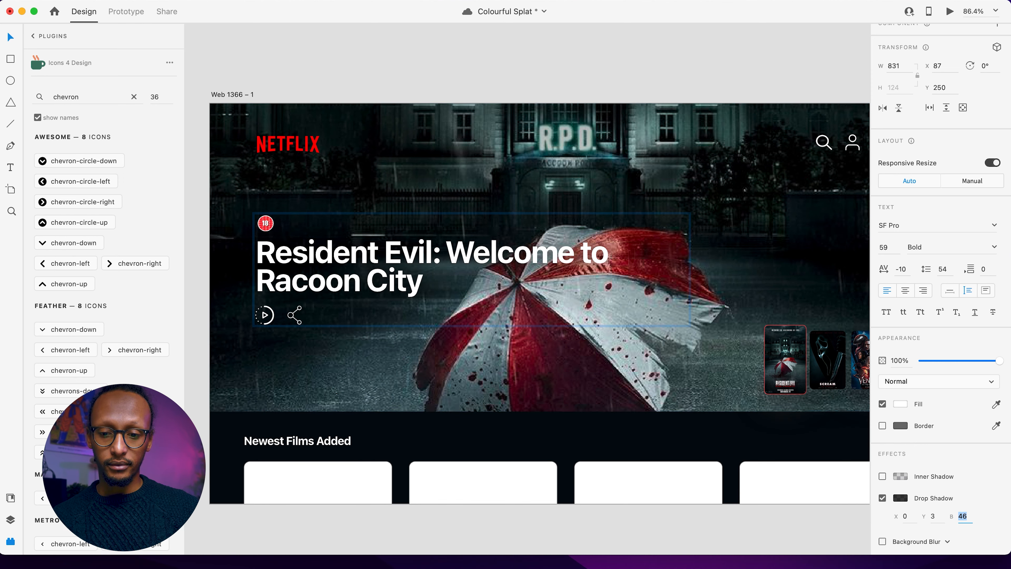
{"action": "key", "text": "shift+Up"}
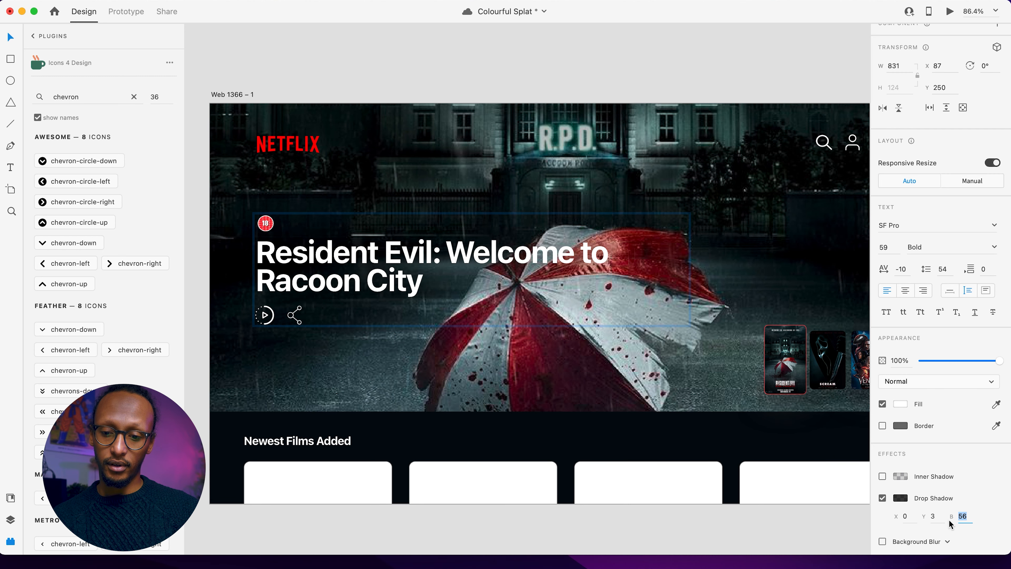
{"action": "left_click", "coordinate": [934, 516]}
{"action": "key", "text": "shift+Up"}
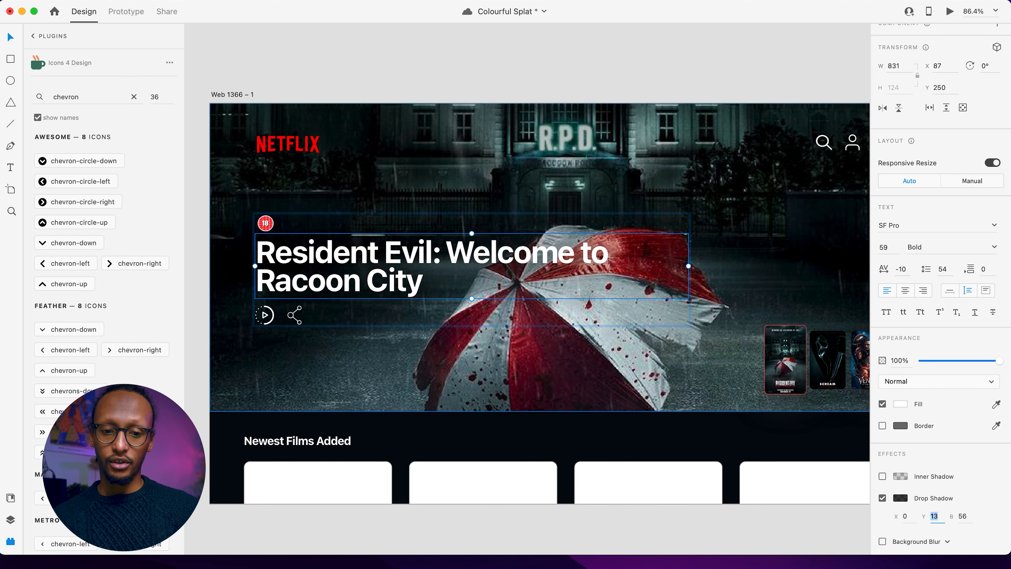
{"action": "left_click", "coordinate": [413, 69]}
Step: Open the plugin marketplace from the plugin list and search all plugins for "movie"
{"action": "scroll", "coordinate": [412, 70], "scroll_direction": "down", "scroll_amount": 2}
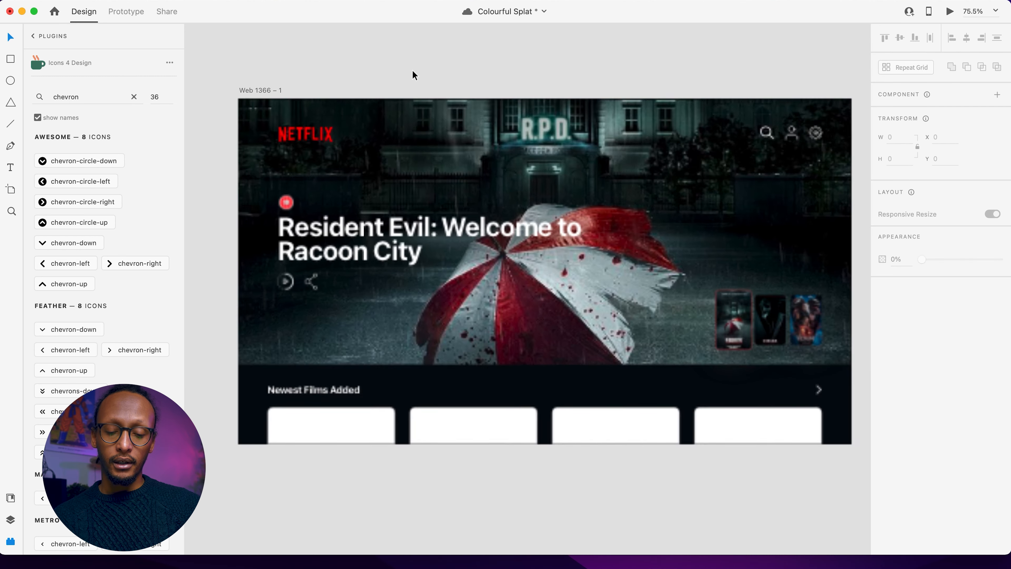
{"action": "scroll", "coordinate": [468, 158], "scroll_direction": "right", "scroll_amount": 1}
{"action": "scroll", "coordinate": [468, 157], "scroll_direction": "down", "scroll_amount": 1}
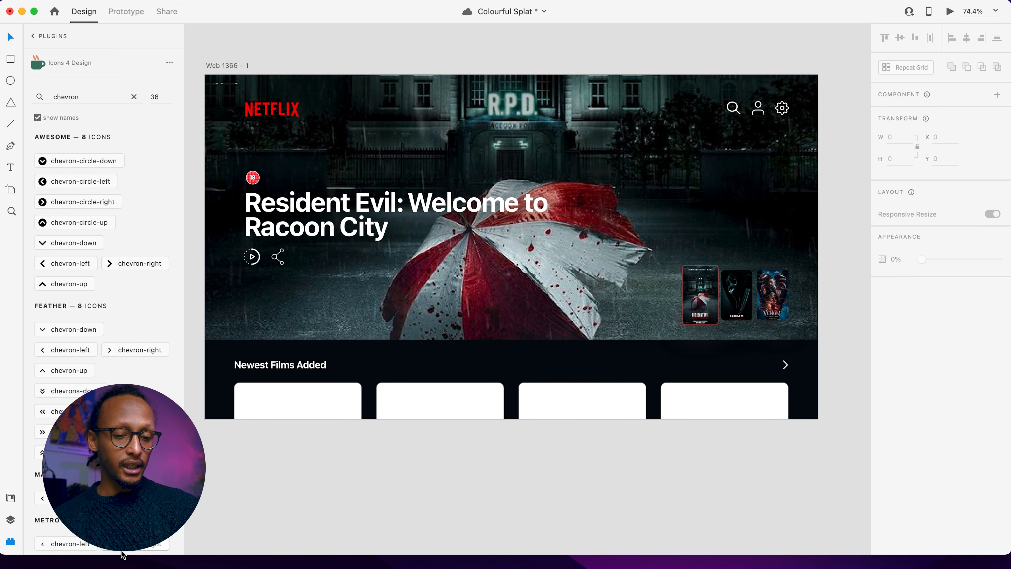
{"action": "left_click", "coordinate": [11, 541]}
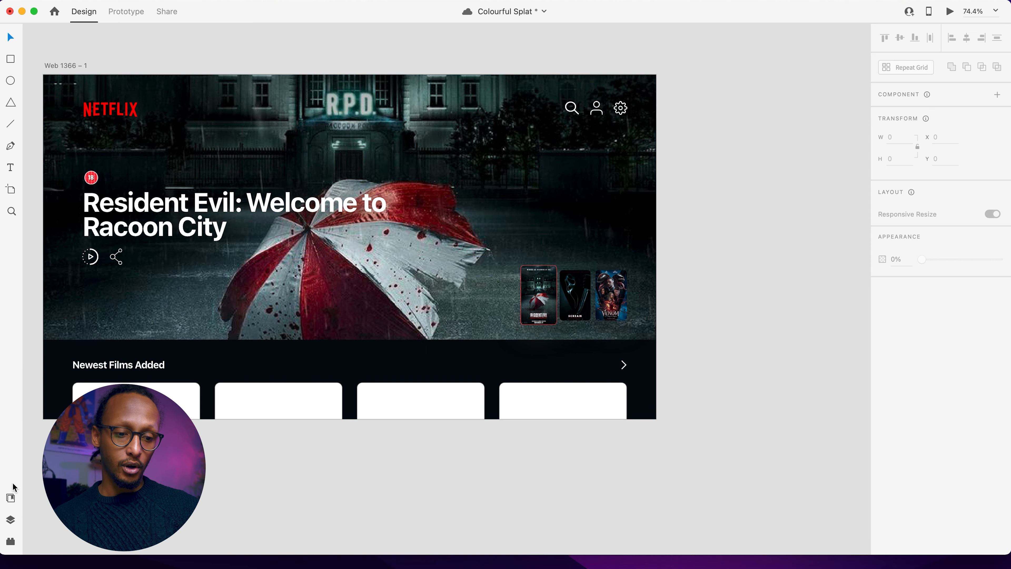
{"action": "left_click", "coordinate": [10, 542]}
{"action": "left_click", "coordinate": [35, 36]}
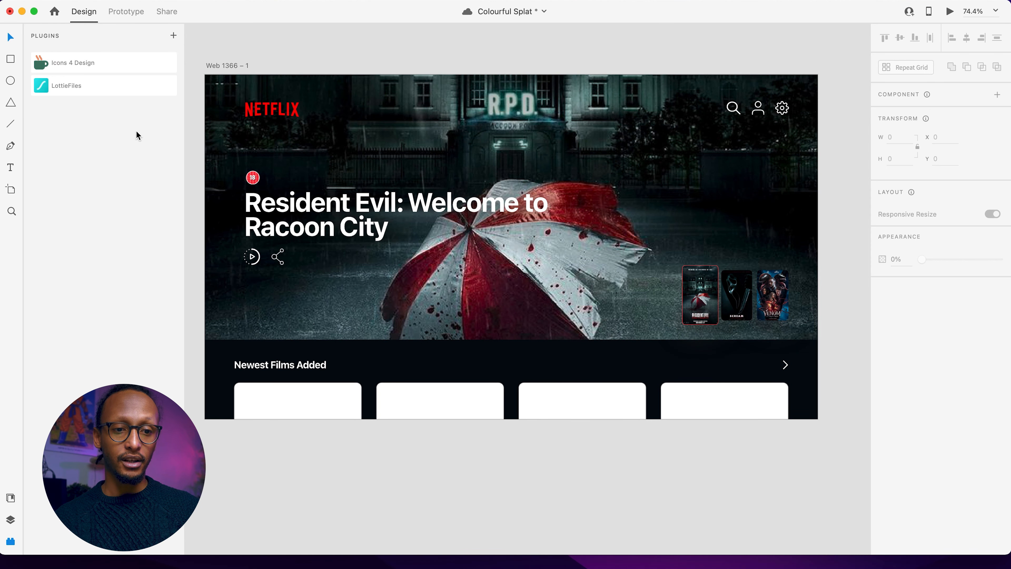
{"action": "left_click", "coordinate": [174, 36]}
{"action": "left_click", "coordinate": [417, 258]}
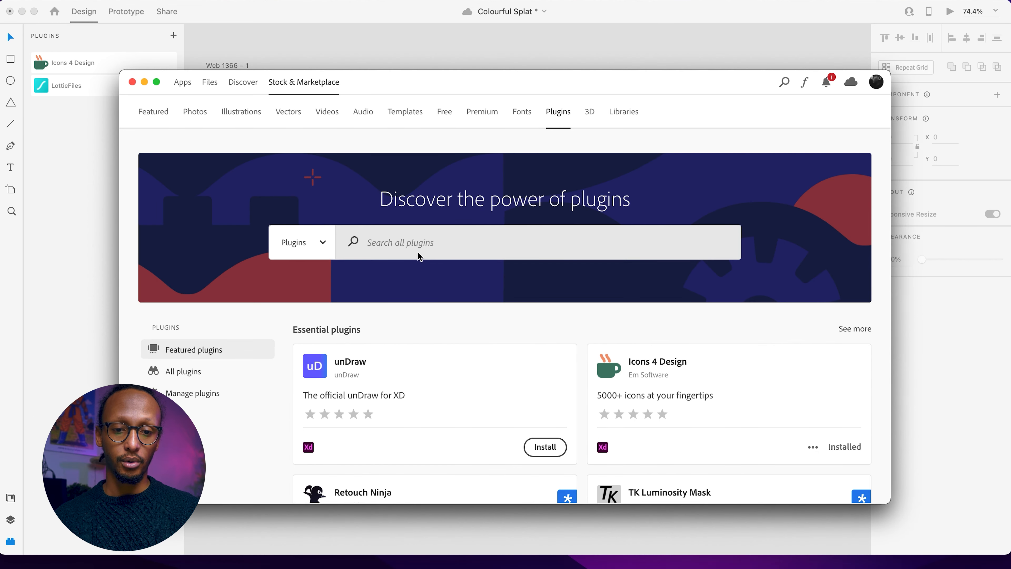
{"action": "type", "text": "movie"}
{"action": "key", "text": "Return"}
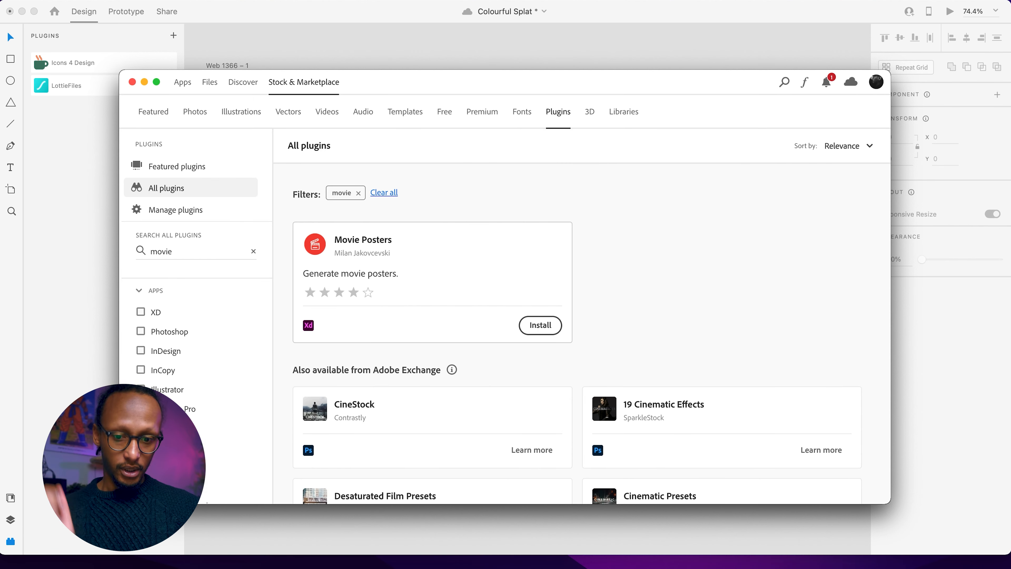
Step: Install the Movie Posters plugin and close the marketplace
{"action": "left_click", "coordinate": [540, 322]}
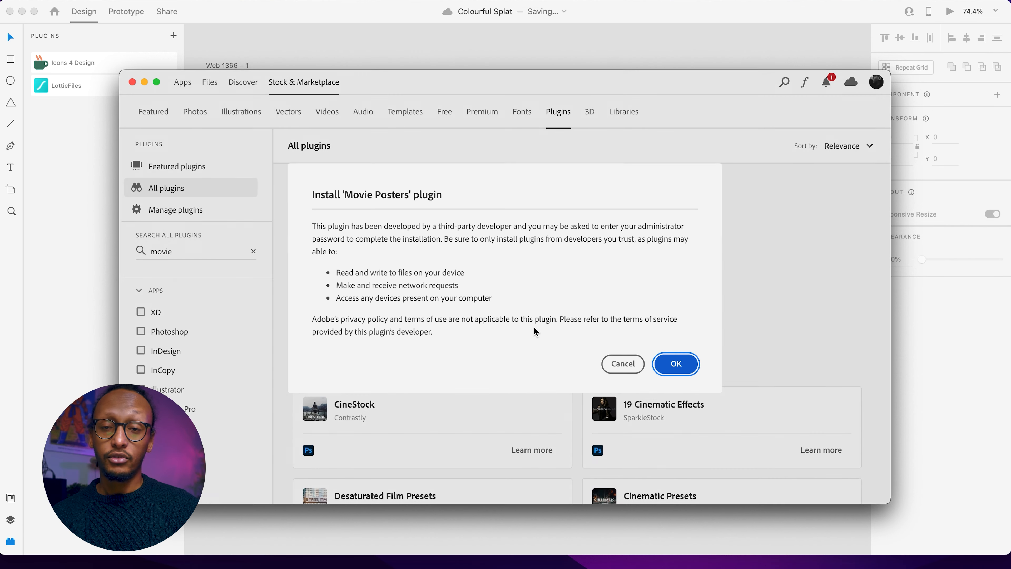
{"action": "left_click", "coordinate": [675, 365]}
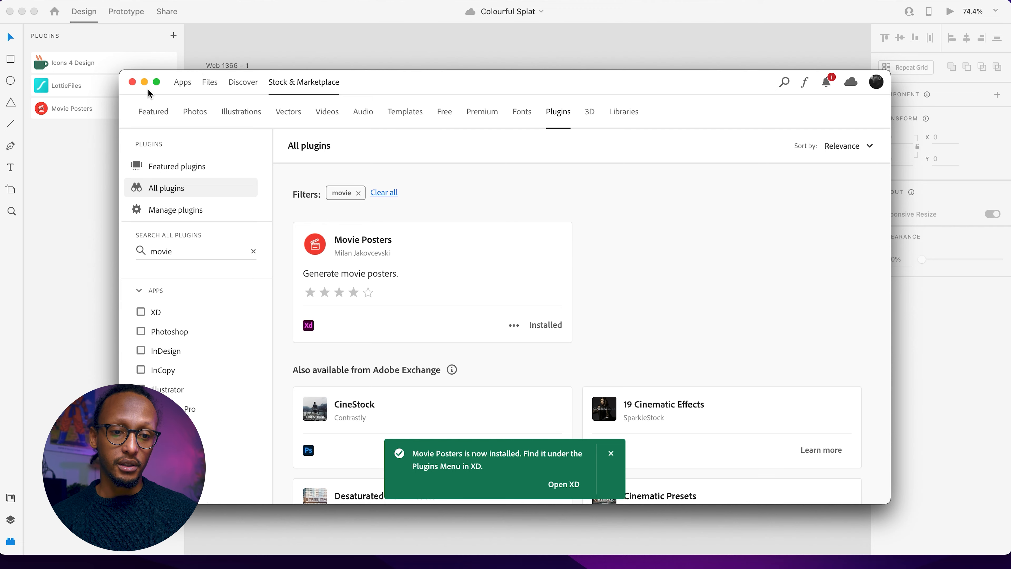
{"action": "left_click", "coordinate": [132, 82]}
Step: Select the four empty cards under Newest Films Added and try to generate movie posters for them without any criteria
{"action": "left_click", "coordinate": [304, 411]}
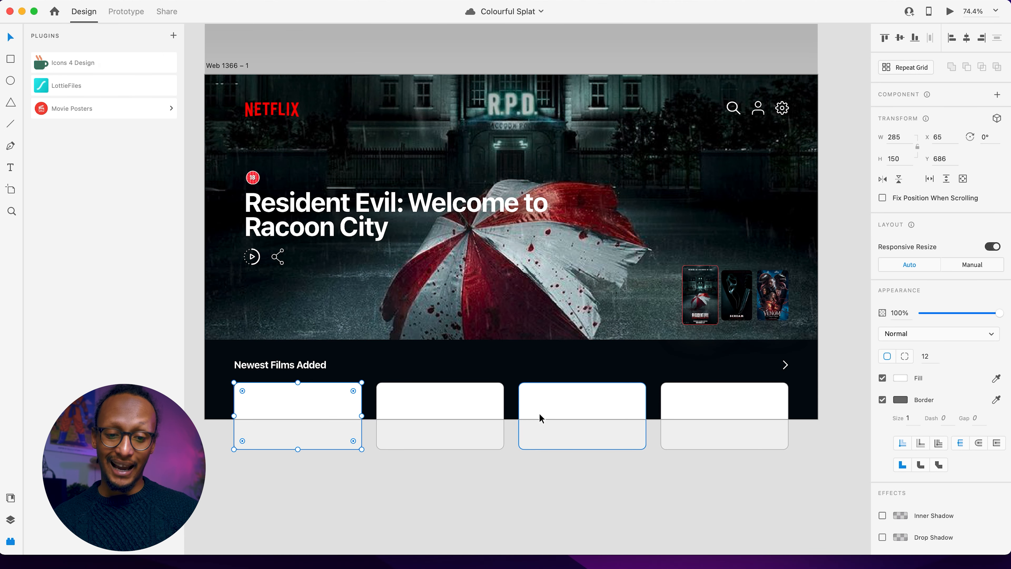
{"action": "left_click", "coordinate": [471, 404], "text": "shift"}
{"action": "left_click", "coordinate": [594, 420], "text": "shift"}
{"action": "left_click", "coordinate": [715, 416], "text": "shift"}
{"action": "left_click", "coordinate": [93, 109]}
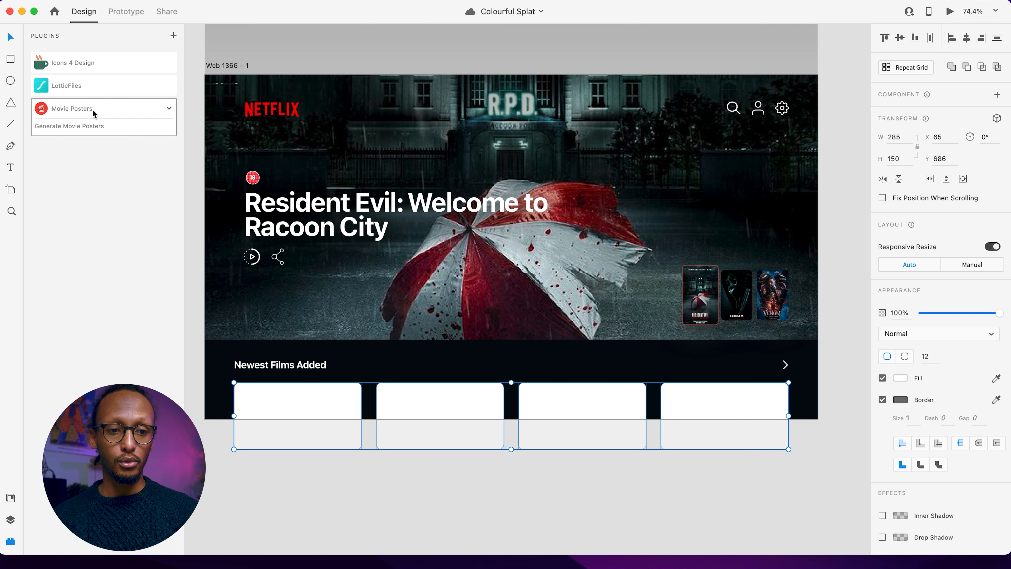
{"action": "left_click", "coordinate": [88, 125]}
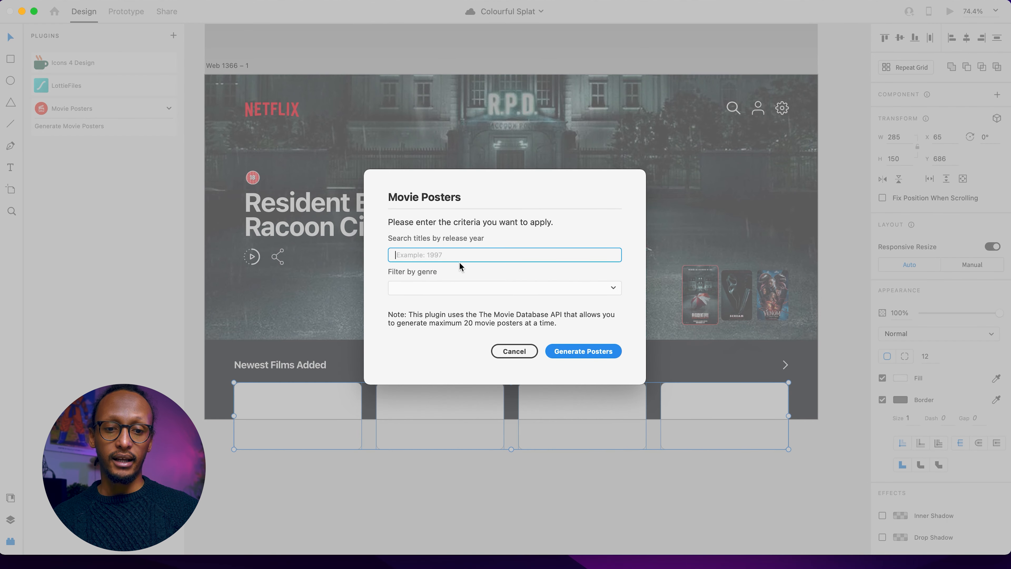
{"action": "left_click", "coordinate": [559, 349]}
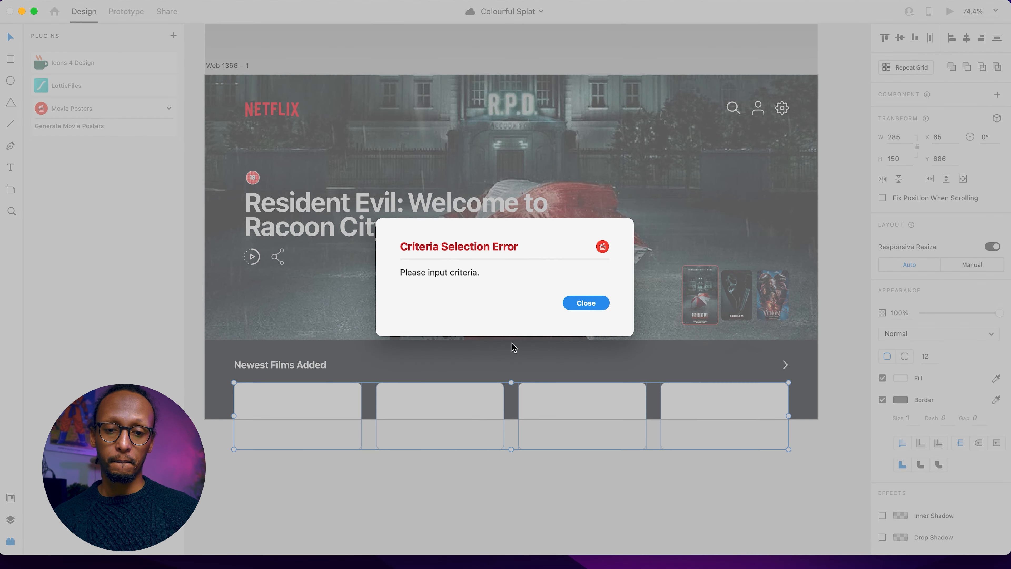
{"action": "left_click", "coordinate": [585, 303]}
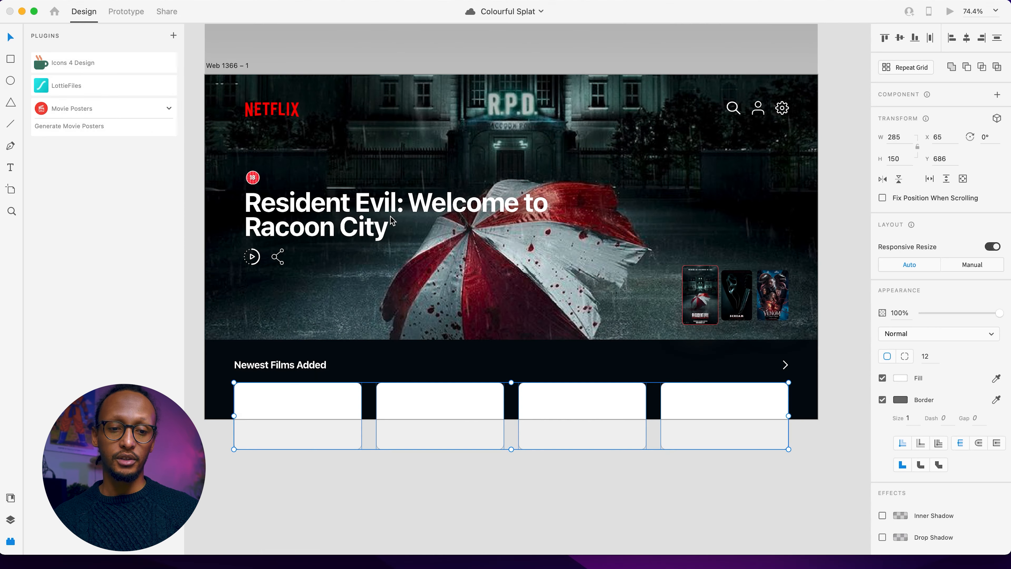
Step: Generate movie posters for the four selected film cards using release year 2019 and no genre filter
{"action": "left_click", "coordinate": [100, 128]}
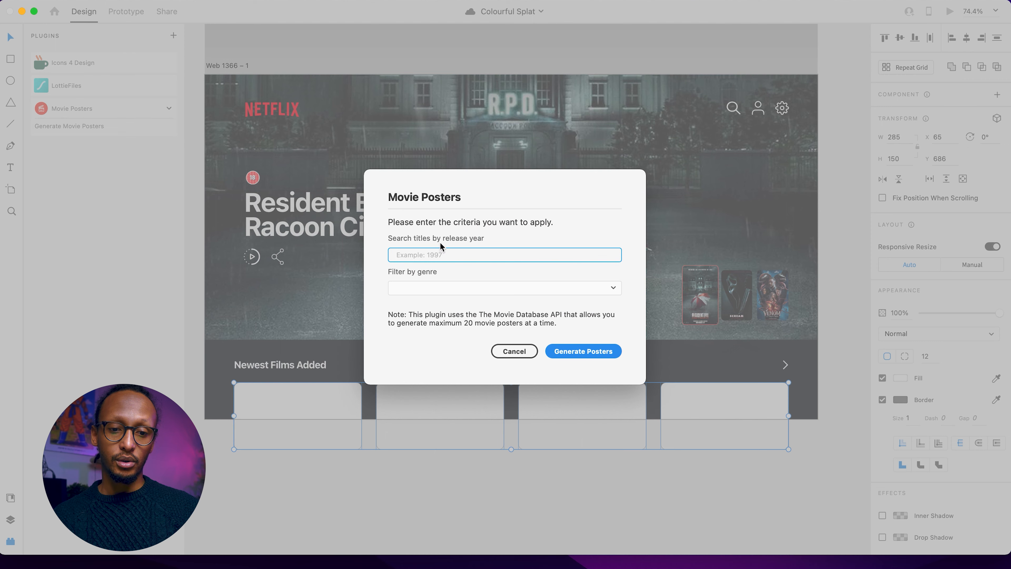
{"action": "type", "text": "2"}
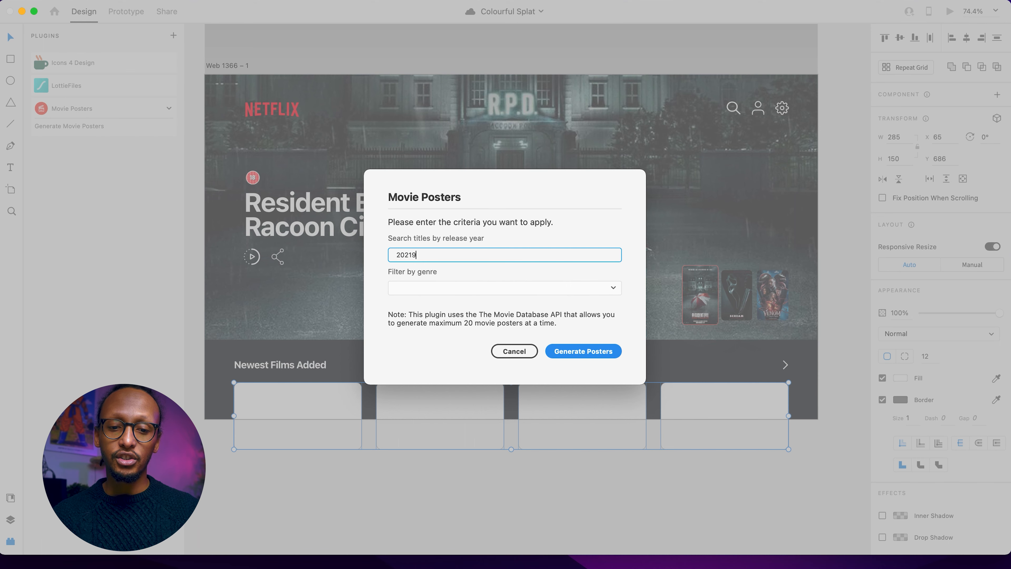
{"action": "type", "text": "019"}
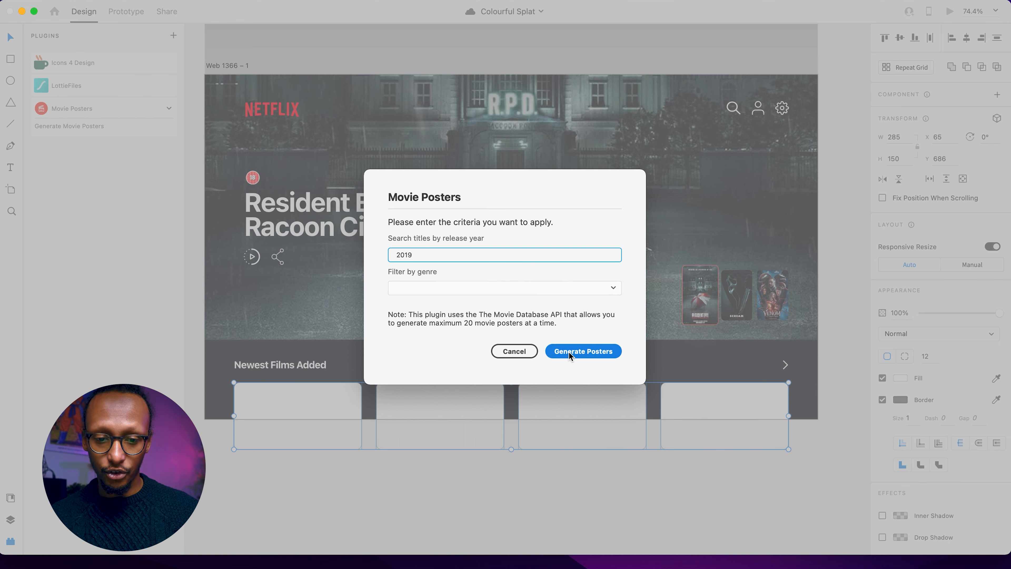
{"action": "left_click", "coordinate": [494, 288]}
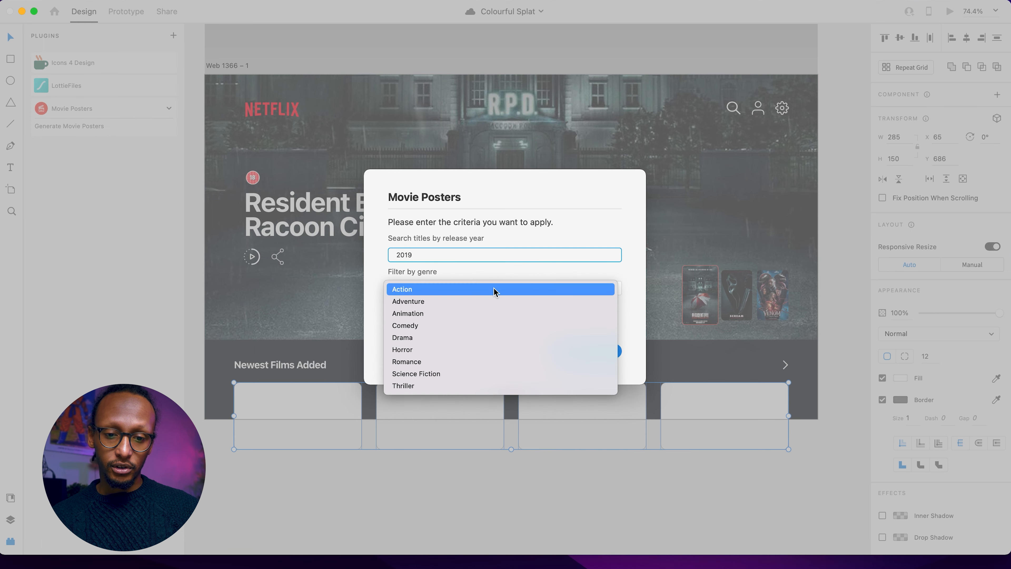
{"action": "left_click", "coordinate": [506, 266]}
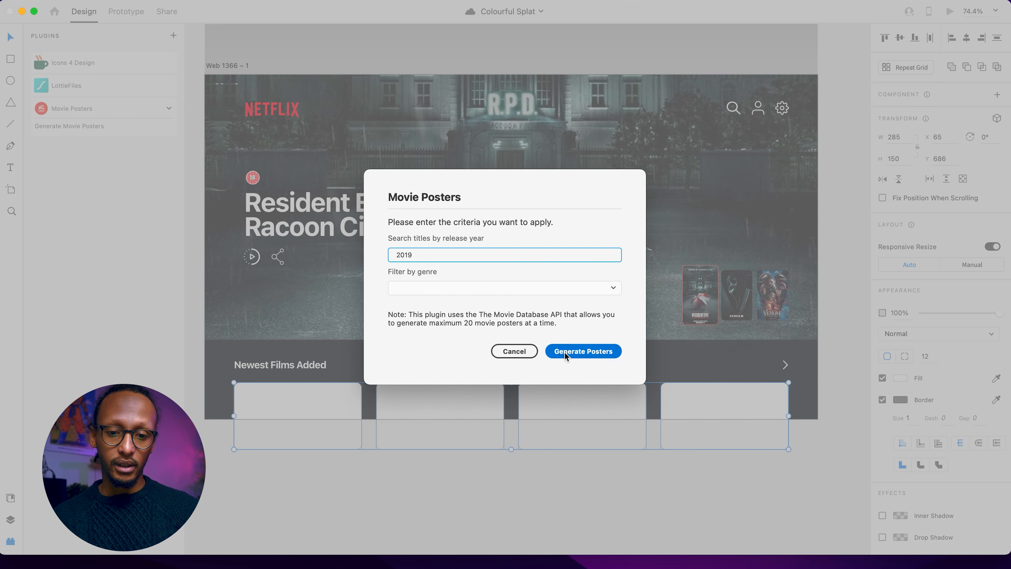
{"action": "left_click", "coordinate": [565, 353]}
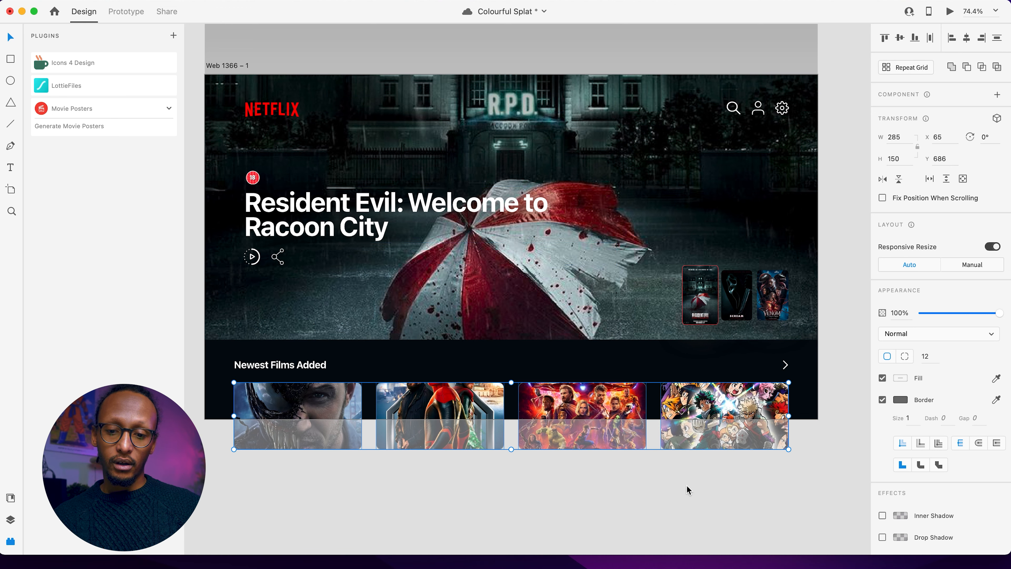
{"action": "left_click", "coordinate": [650, 484]}
Step: Select all four film cards and remove their border
{"action": "left_click", "coordinate": [343, 397]}
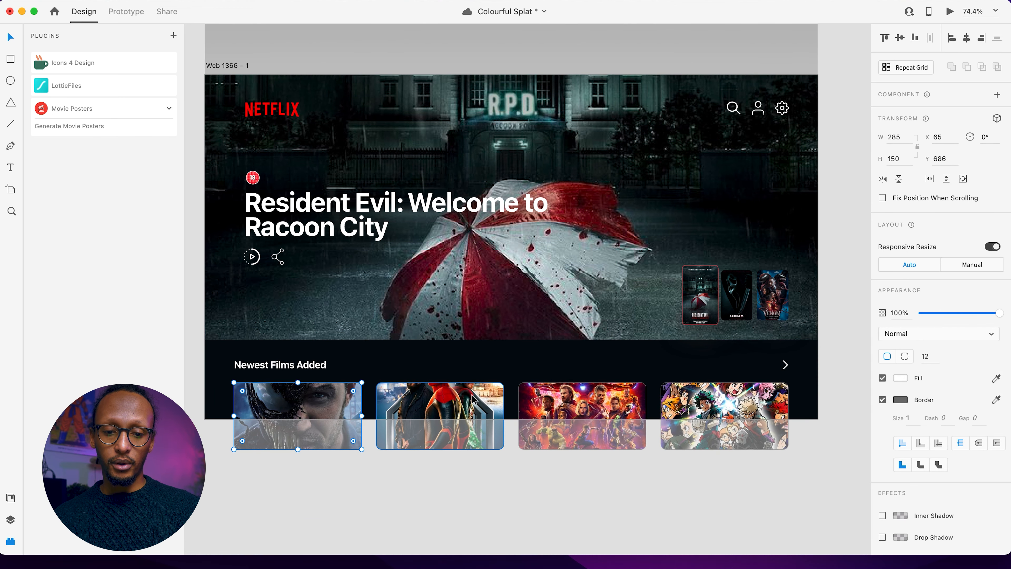
{"action": "left_click_drag", "start_coordinate": [513, 400], "coordinate": [760, 408]}
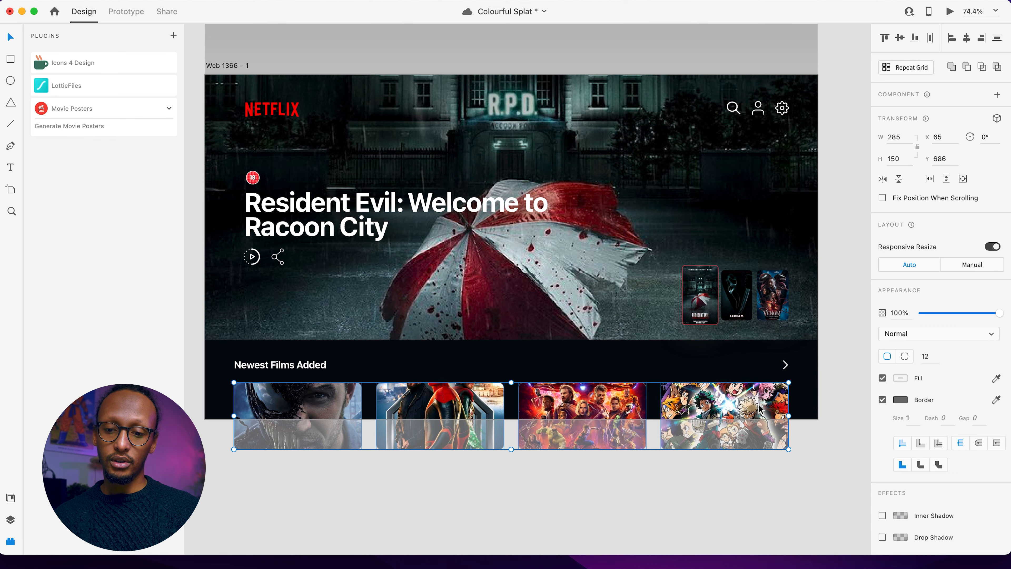
{"action": "left_click", "coordinate": [882, 400]}
{"action": "left_click", "coordinate": [834, 481]}
Step: Remove all film cards except the Venom one and resize it to a portrait poster of about 186 × 291
{"action": "double_click", "coordinate": [405, 400]}
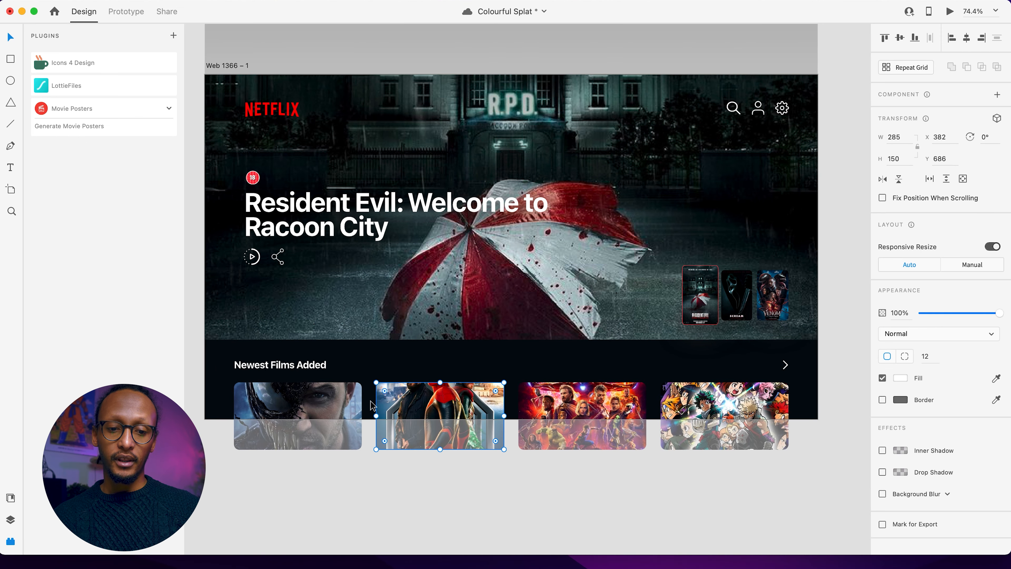
{"action": "left_click_drag", "start_coordinate": [731, 507], "coordinate": [255, 414]}
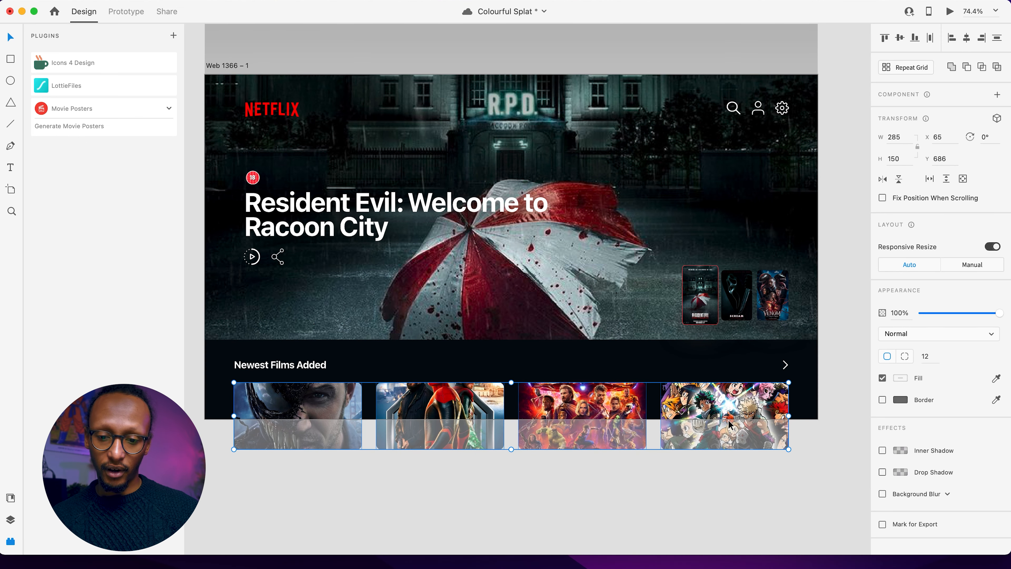
{"action": "left_click_drag", "start_coordinate": [790, 415], "coordinate": [516, 416]}
{"action": "mouse_move", "coordinate": [376, 449]}
{"action": "left_mouse_down"}
{"action": "mouse_move", "coordinate": [378, 541]}
{"action": "mouse_move", "coordinate": [388, 418]}
{"action": "mouse_move", "coordinate": [390, 460]}
{"action": "left_mouse_up"}
{"action": "left_click_drag", "start_coordinate": [565, 384], "coordinate": [333, 319]}
{"action": "left_click_drag", "start_coordinate": [551, 303], "coordinate": [384, 306]}
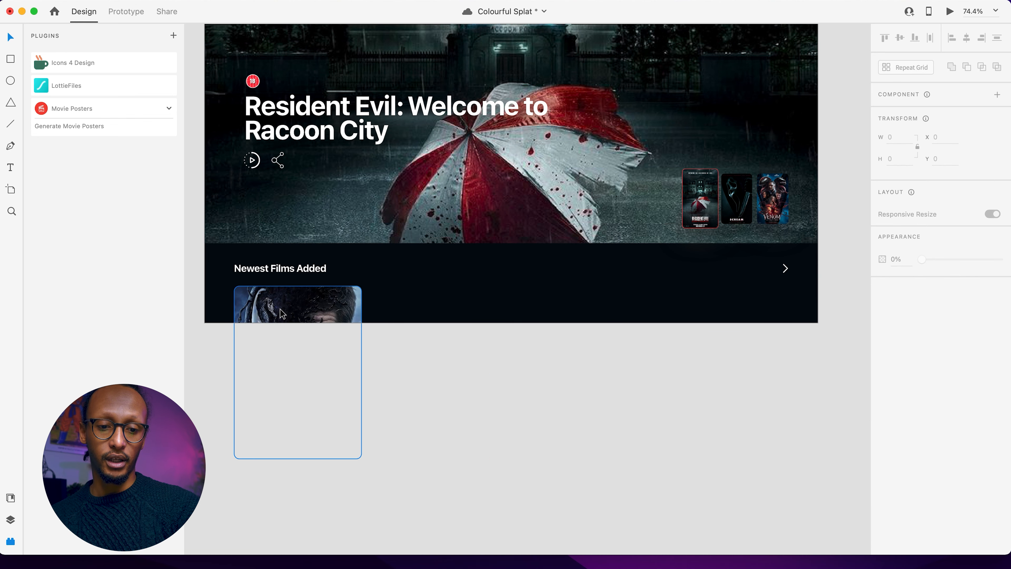
{"action": "left_click", "coordinate": [282, 313]}
{"action": "left_click_drag", "start_coordinate": [362, 459], "coordinate": [317, 416]}
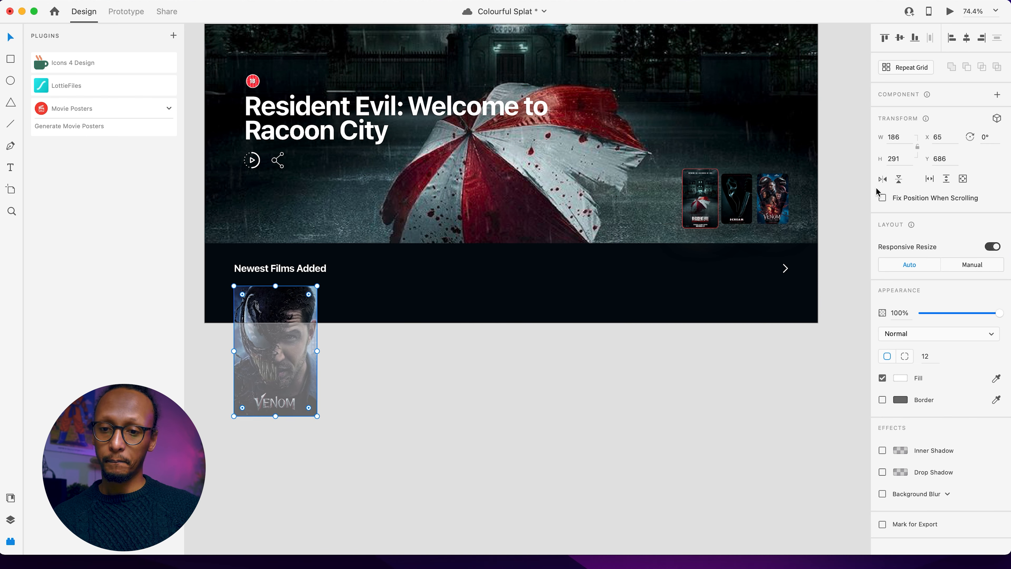
Step: Turn the Venom card into a horizontal repeat grid about 1236 wide with narrow gaps between the cards
{"action": "left_click", "coordinate": [901, 68]}
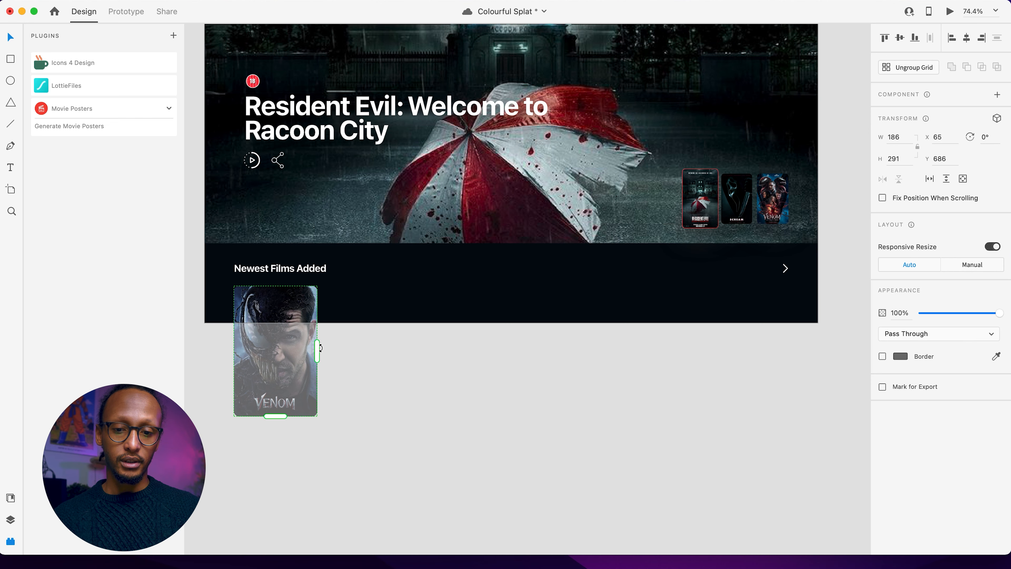
{"action": "left_click_drag", "start_coordinate": [321, 348], "coordinate": [821, 352]}
{"action": "left_click_drag", "start_coordinate": [416, 342], "coordinate": [409, 342]}
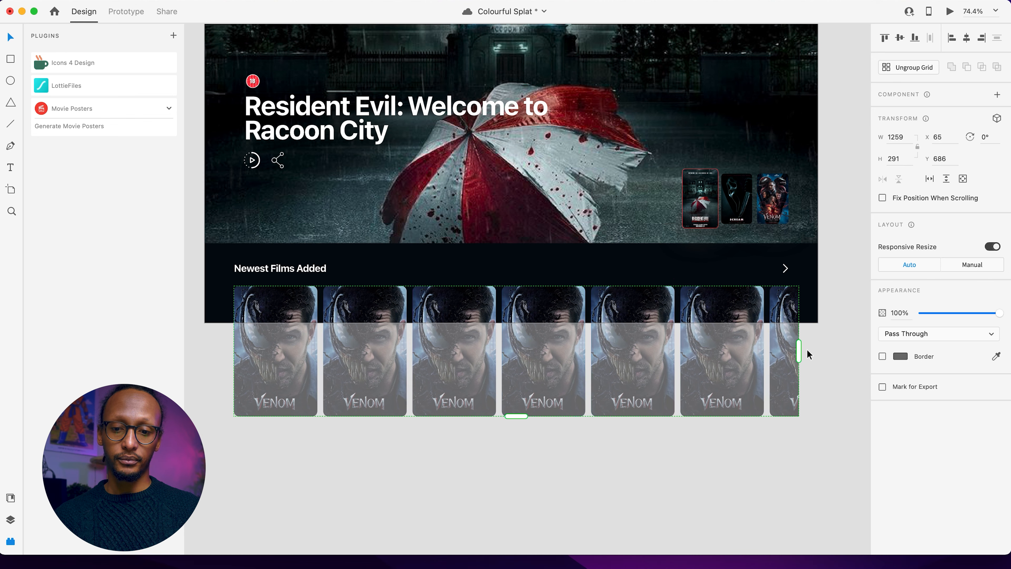
{"action": "left_click_drag", "start_coordinate": [798, 351], "coordinate": [789, 351]}
{"action": "left_click", "coordinate": [747, 452]}
{"action": "left_click", "coordinate": [650, 306]}
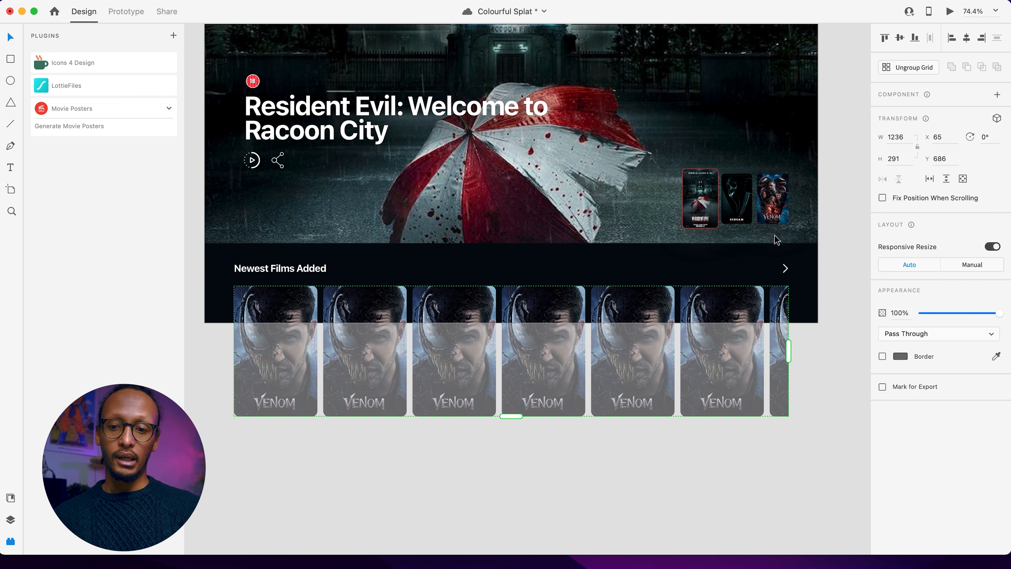
Step: Ungroup the repeat grid into seven separate film cards running past the artboard's edge
{"action": "left_click", "coordinate": [910, 68]}
{"action": "left_click", "coordinate": [774, 476]}
{"action": "left_click", "coordinate": [840, 347]}
{"action": "left_click_drag", "start_coordinate": [849, 352], "coordinate": [819, 353]}
{"action": "left_click", "coordinate": [782, 520]}
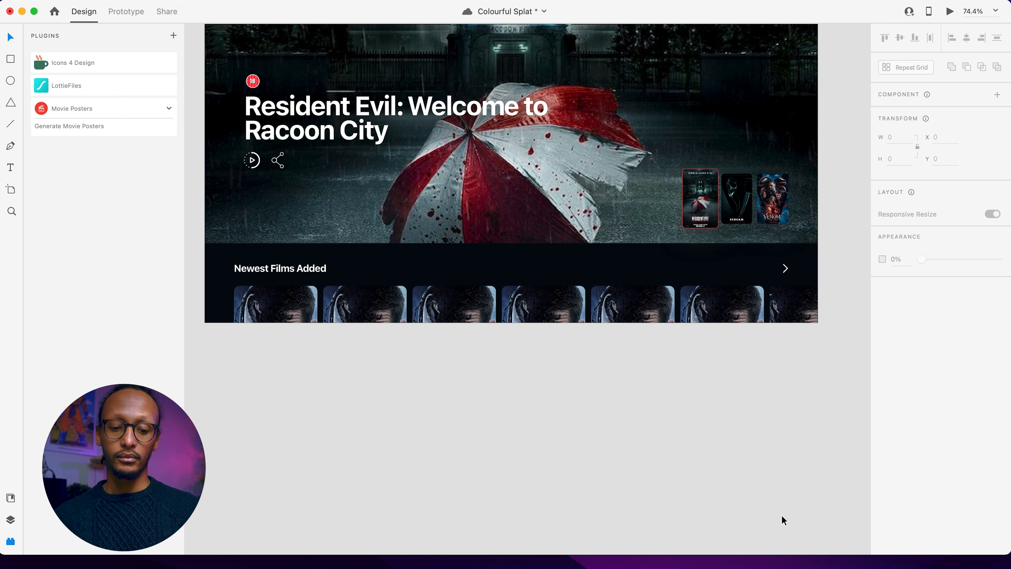
Step: Select all seven film cards and generate movie posters for them using release year 2019
{"action": "left_click_drag", "start_coordinate": [811, 520], "coordinate": [295, 310]}
{"action": "left_click", "coordinate": [69, 126]}
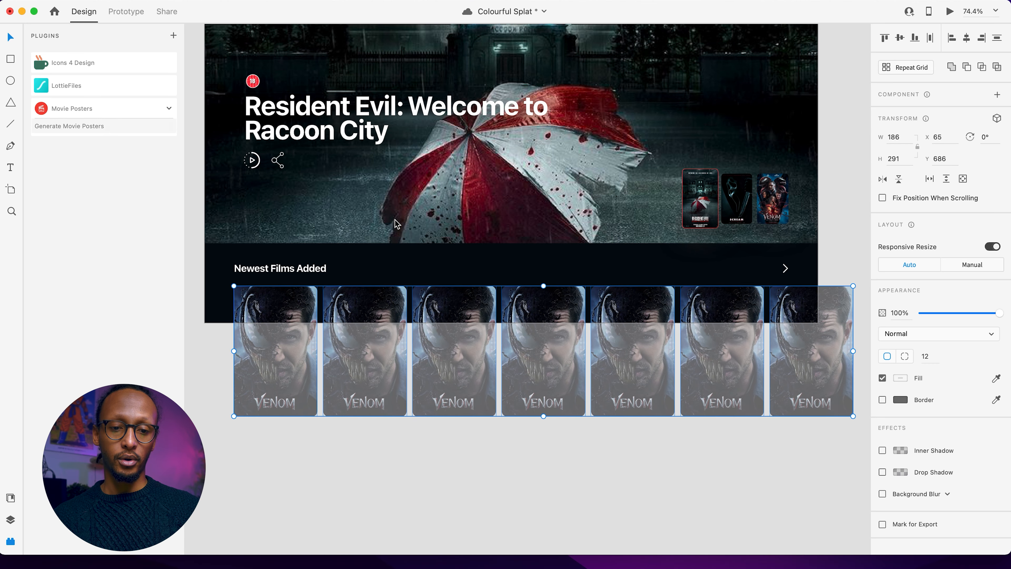
{"action": "type", "text": "2019"}
{"action": "left_click", "coordinate": [561, 351]}
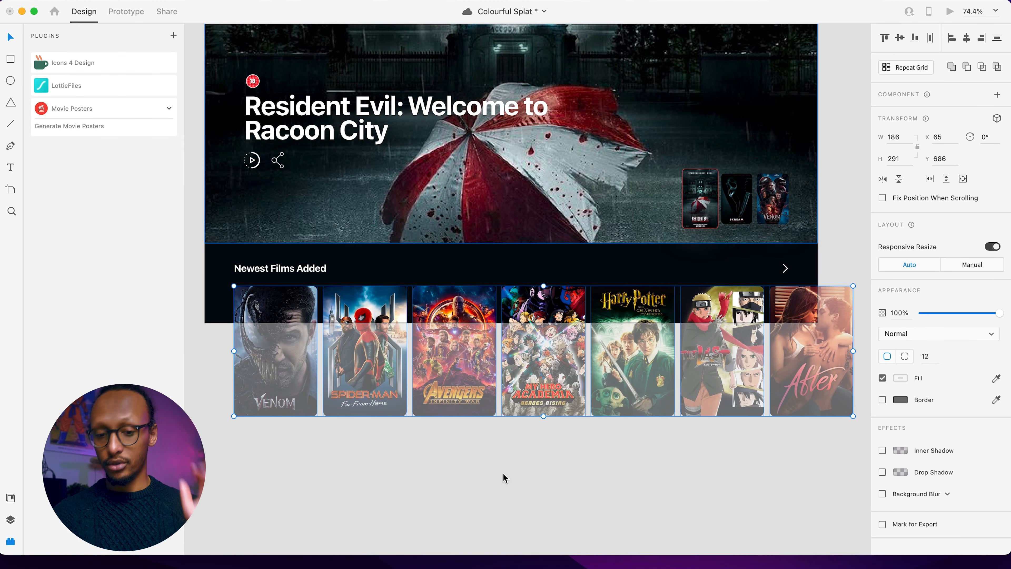
{"action": "left_click", "coordinate": [500, 481]}
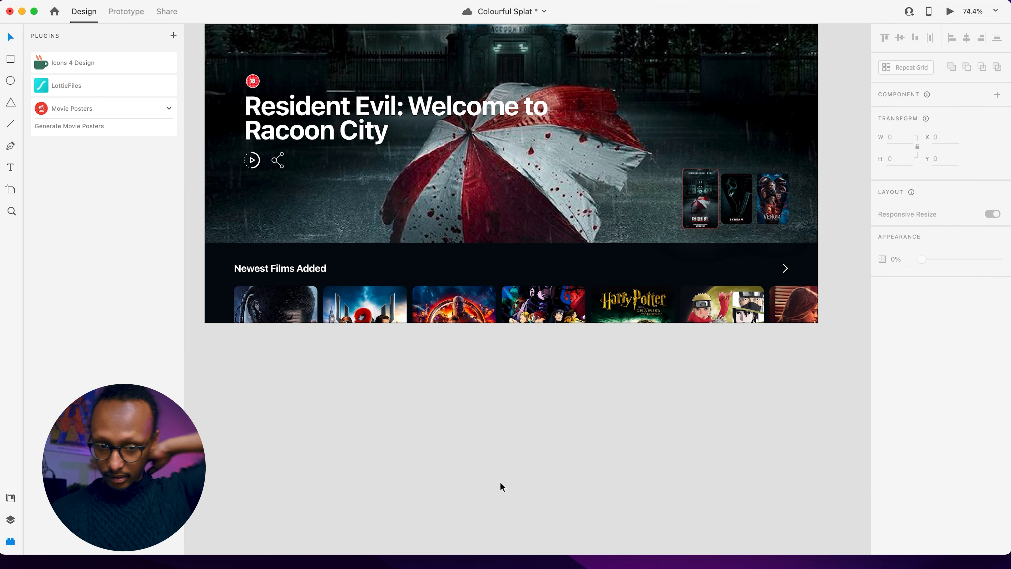
{"action": "scroll", "coordinate": [619, 353], "scroll_direction": "up", "scroll_amount": 4}
{"action": "scroll", "coordinate": [618, 353], "scroll_direction": "up", "scroll_amount": 5}
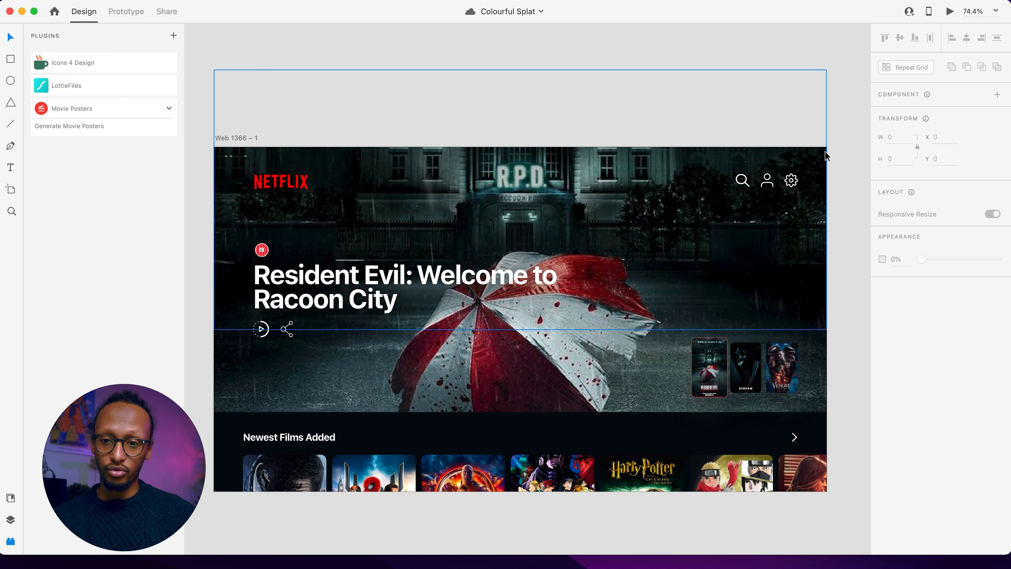
{"action": "left_click", "coordinate": [319, 123]}
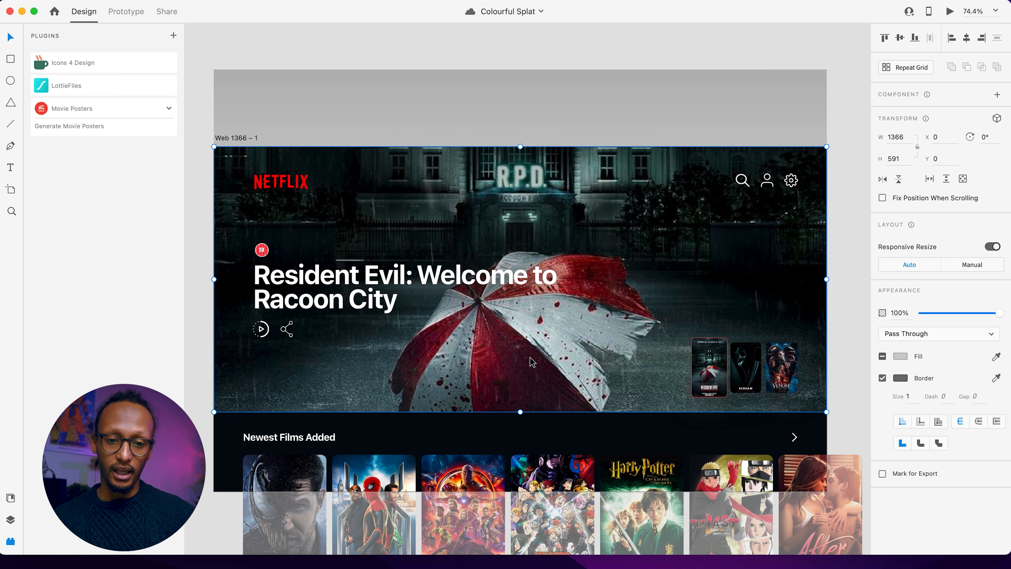
{"action": "left_click", "coordinate": [201, 95]}
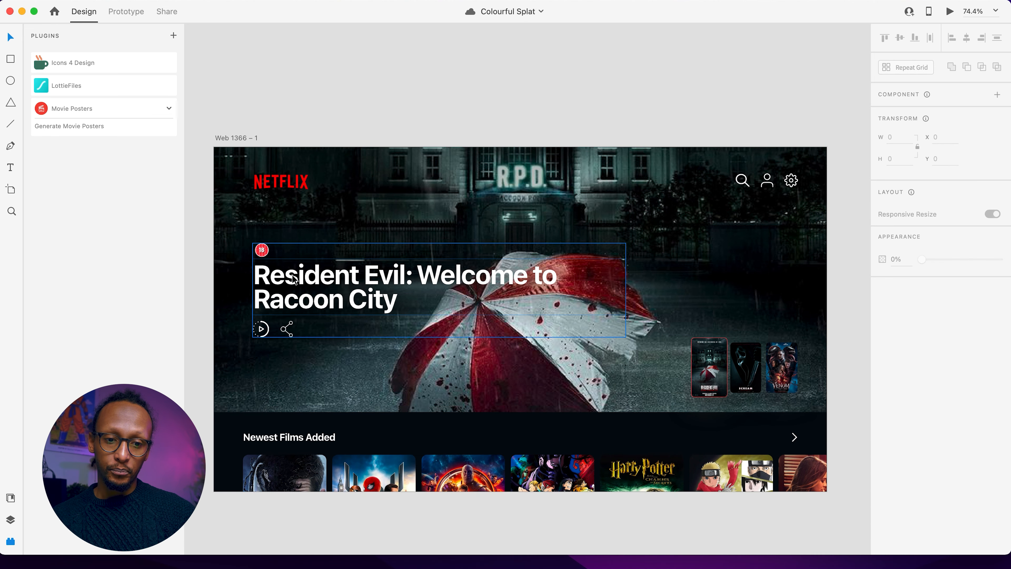